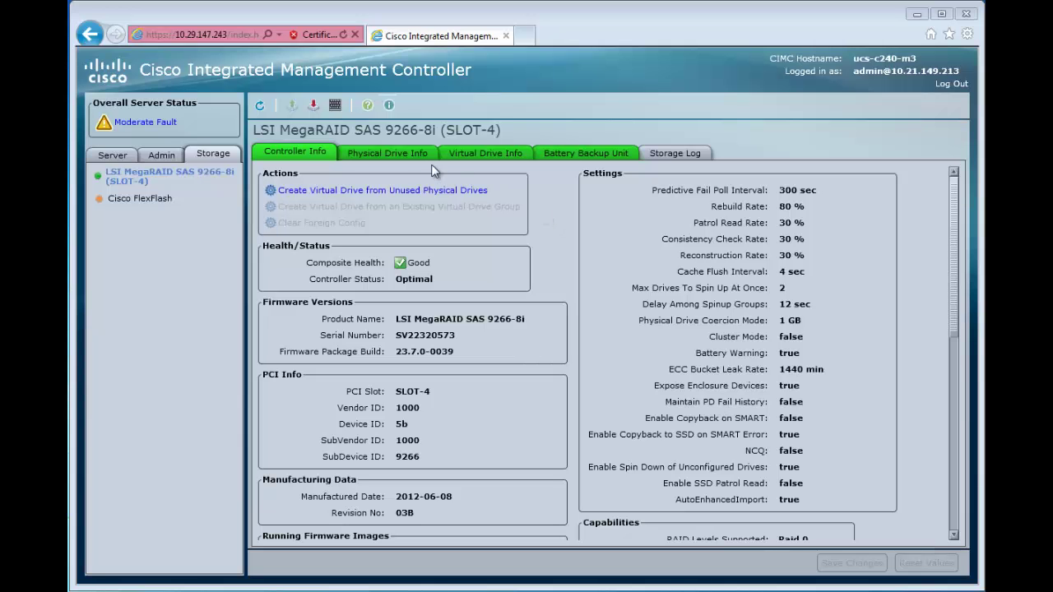
List the LSI controller's physical drives and scroll through drives 1–24, all unconfigured.
left_click(403, 152)
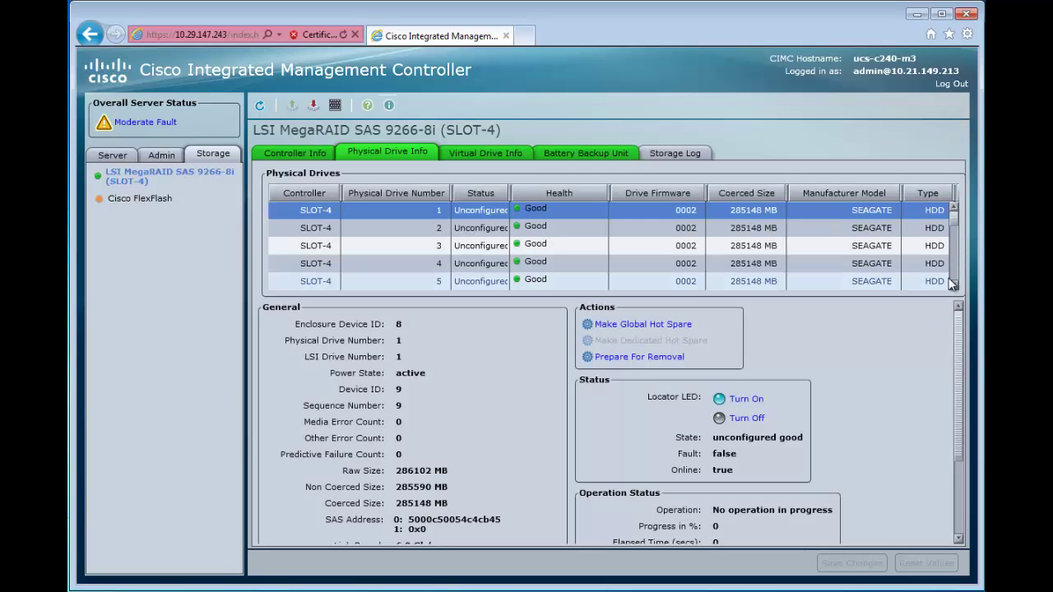
left_click(952, 285)
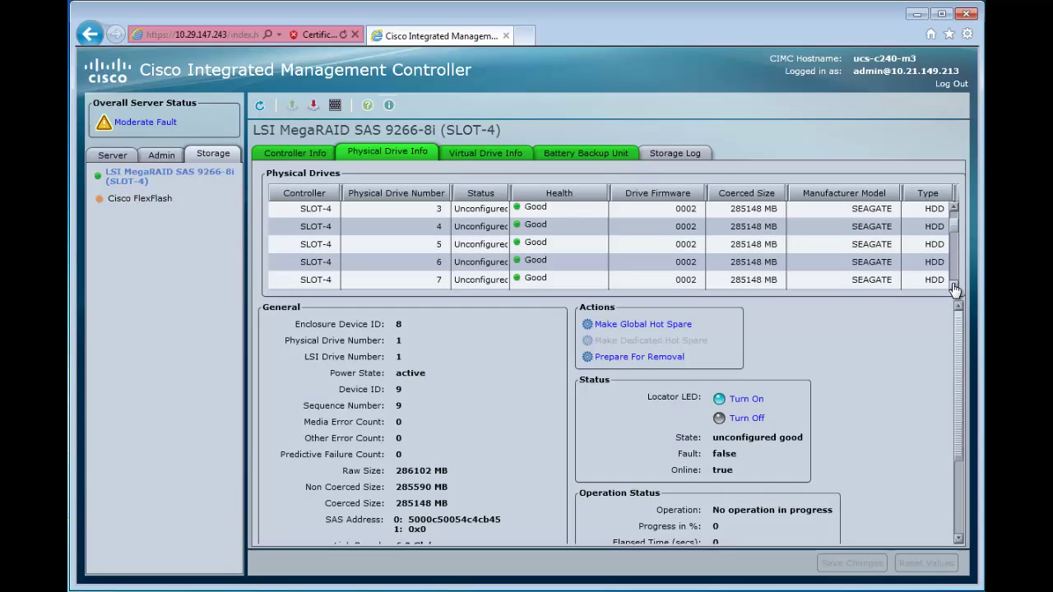
left_click(953, 285)
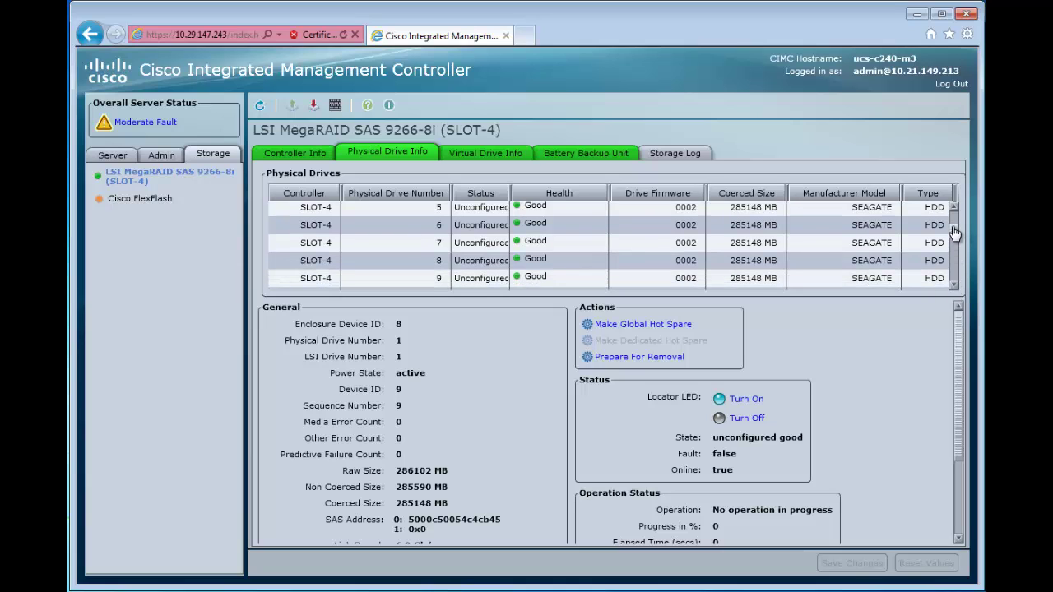
left_click_drag(955, 232, 953, 276)
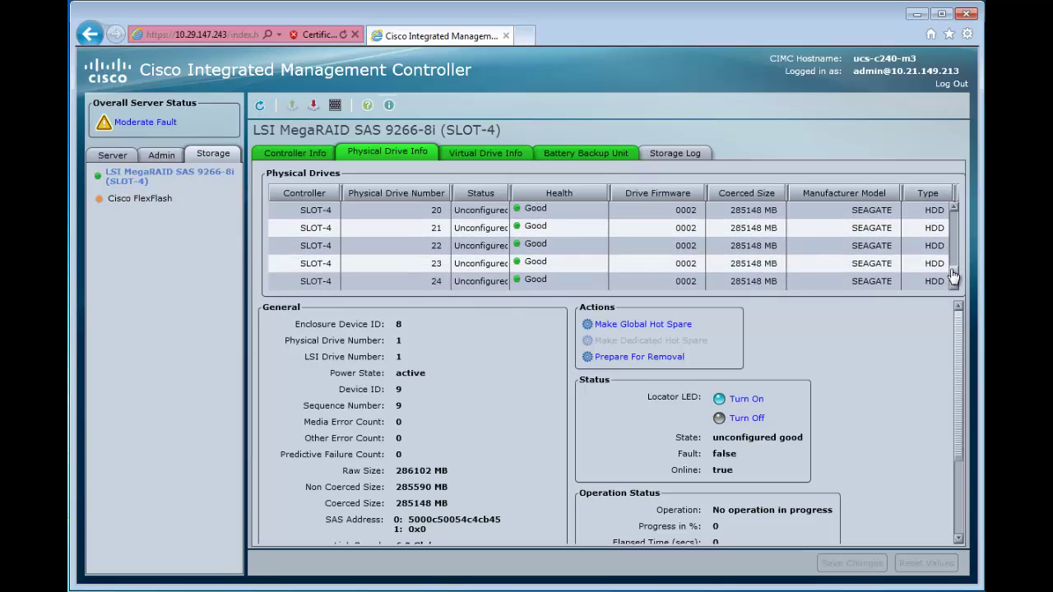
Confirm no virtual drives exist, then set up RAID 1 on drives 1 and 2 (DG [1.2]) named OS_RAID1.
left_click(472, 156)
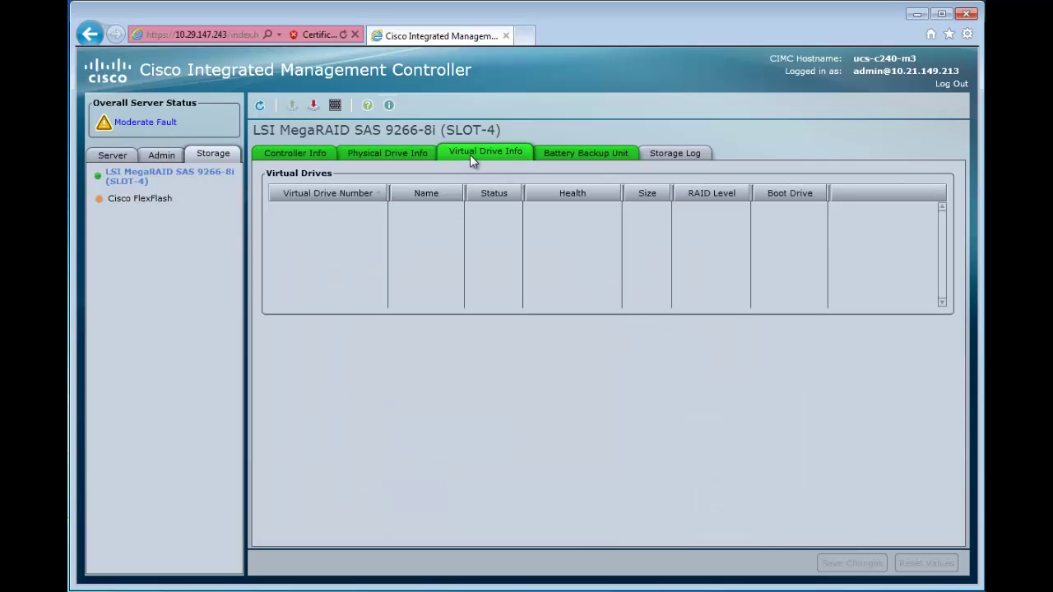
left_click(314, 153)
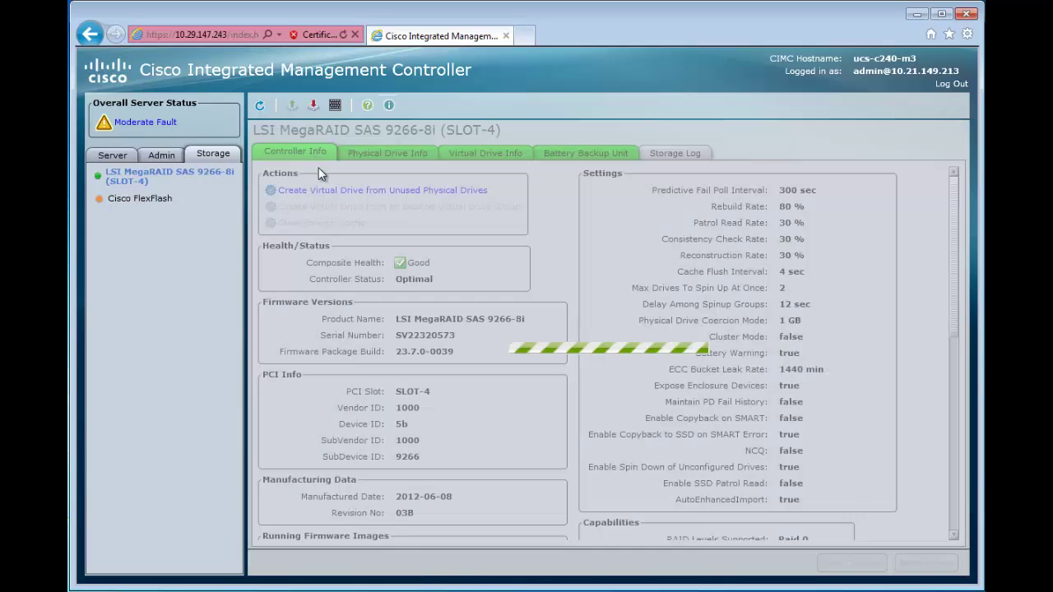
left_click(335, 190)
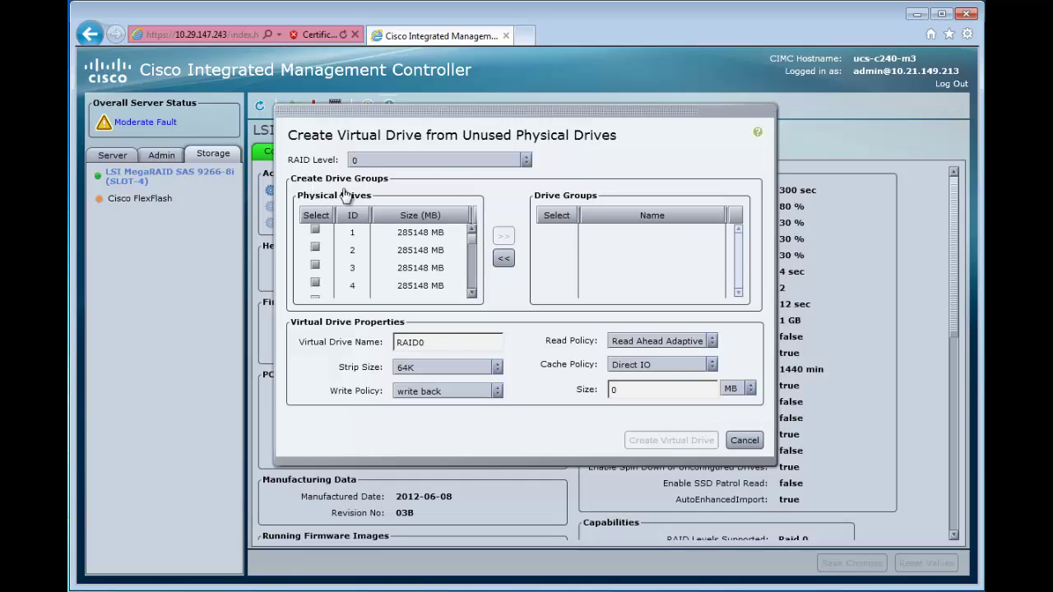
left_click(384, 160)
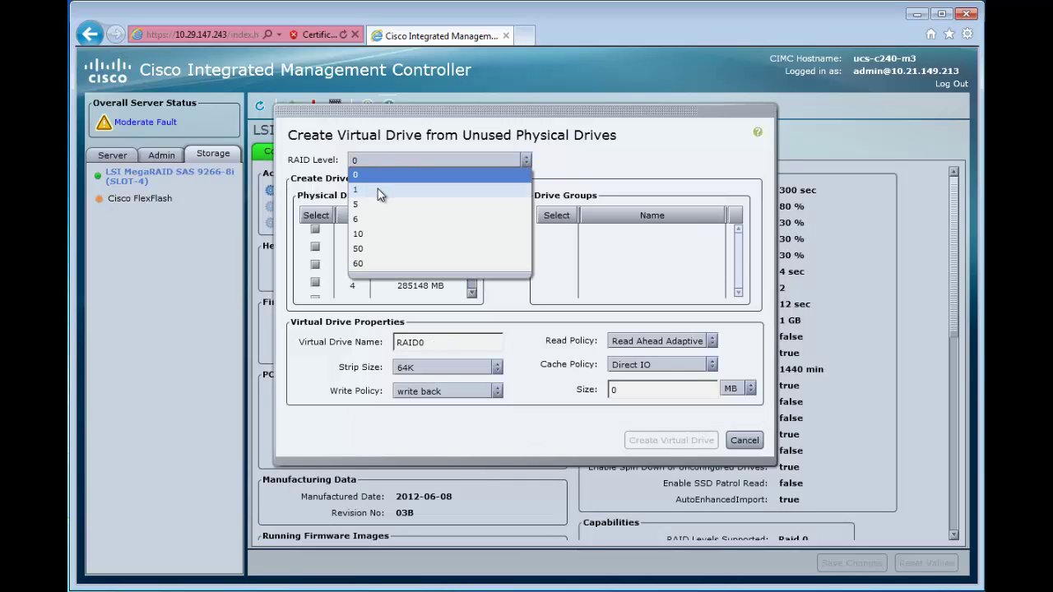
left_click(377, 189)
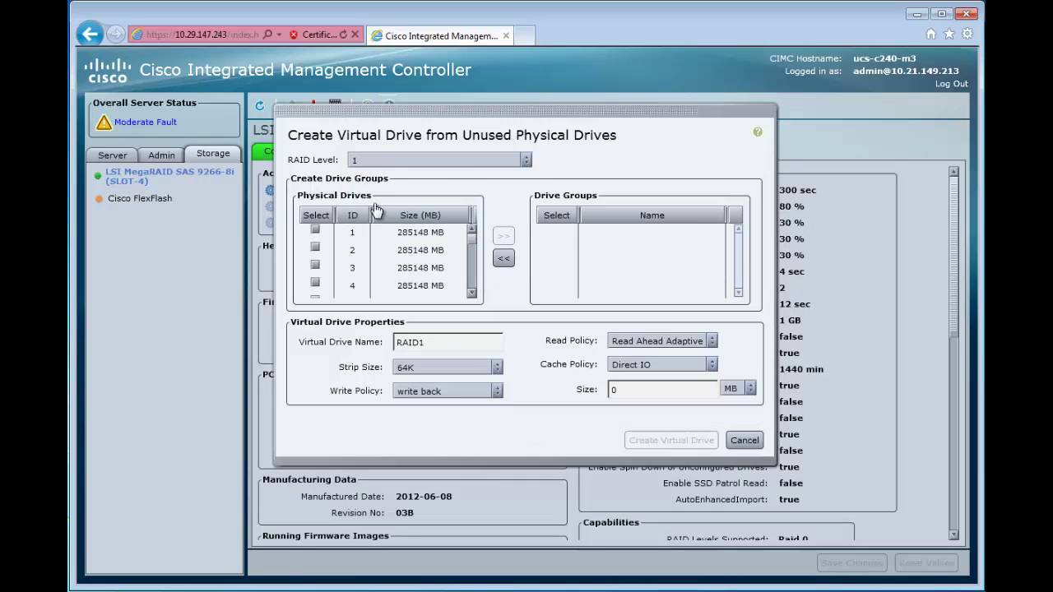
left_click(316, 232)
left_click(316, 246)
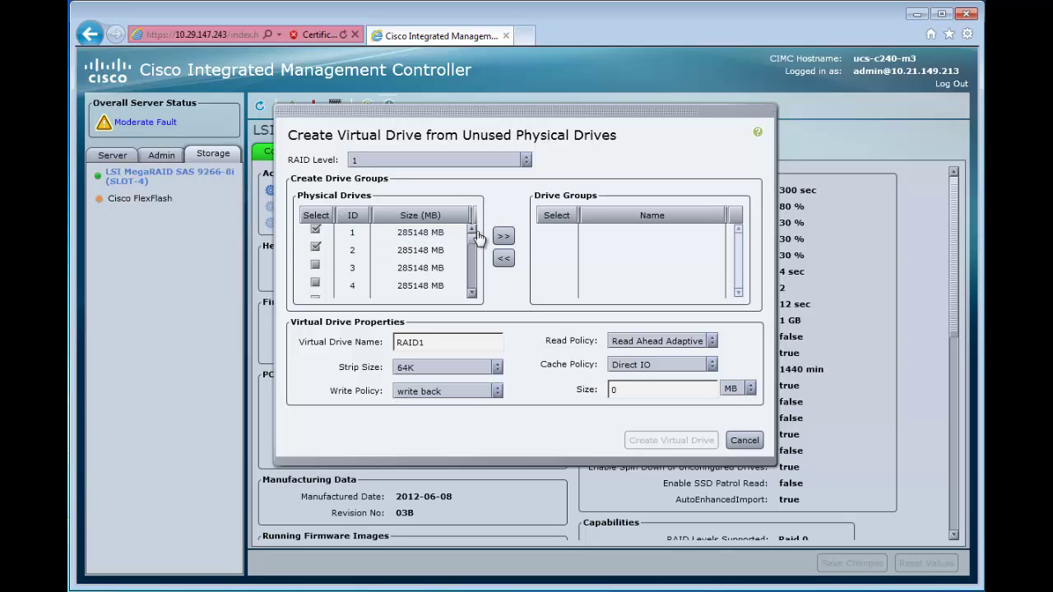
left_click(503, 236)
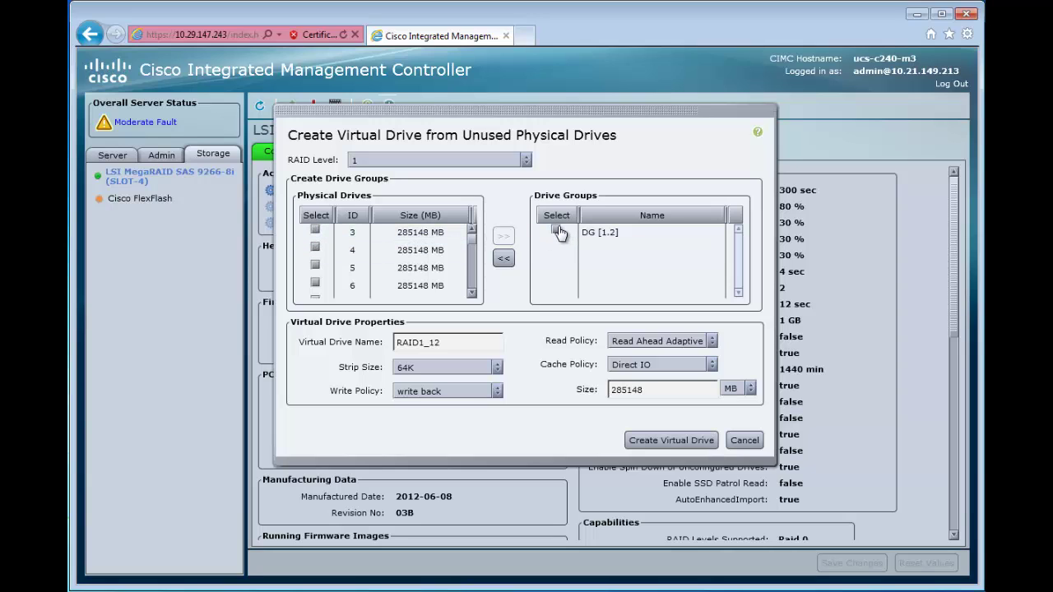
left_click(557, 231)
double_click(449, 341)
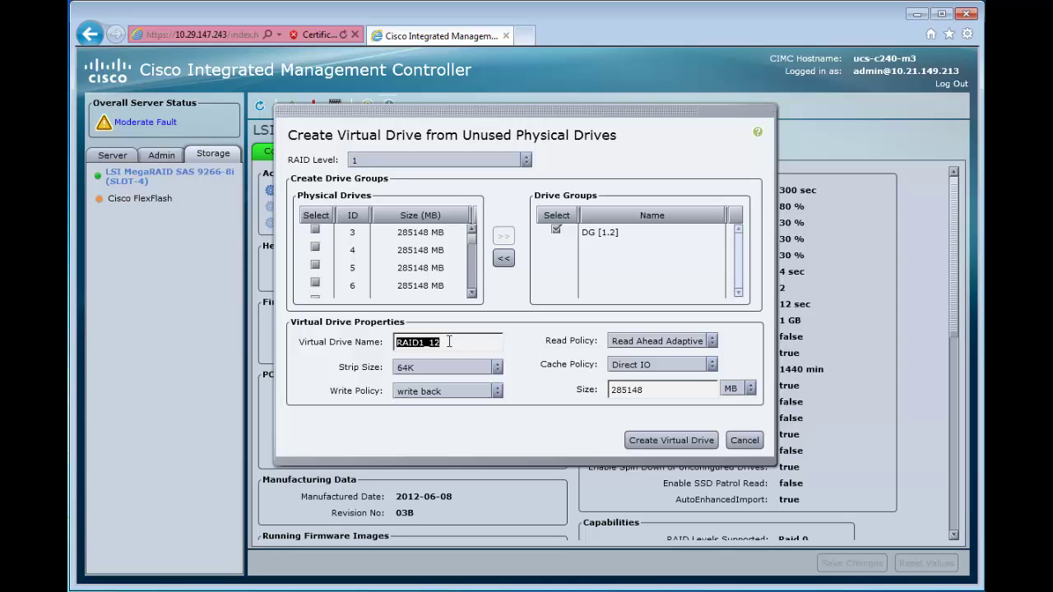
type("OS_R")
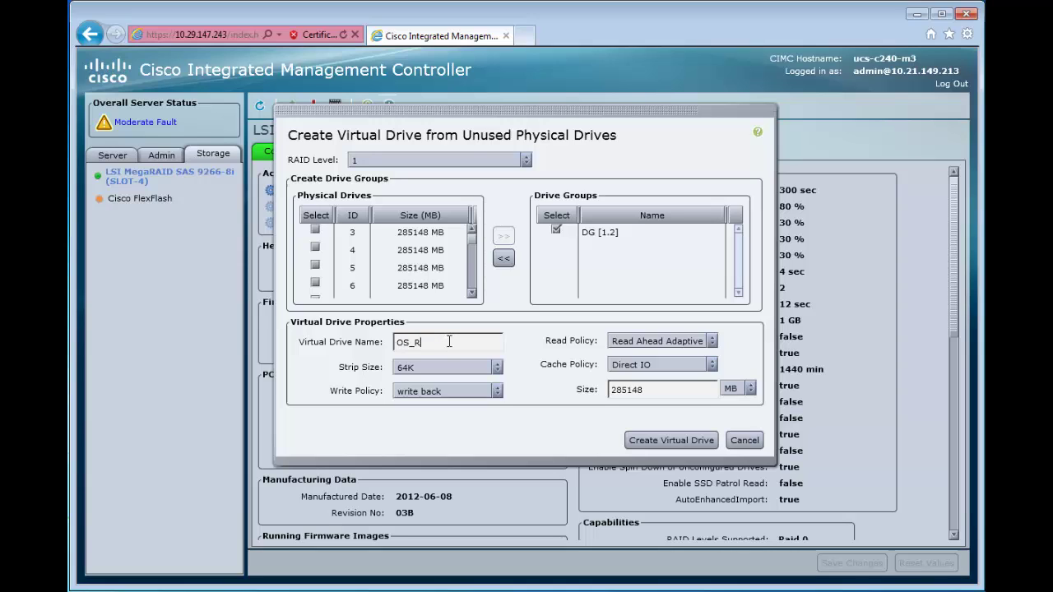
type("AID1")
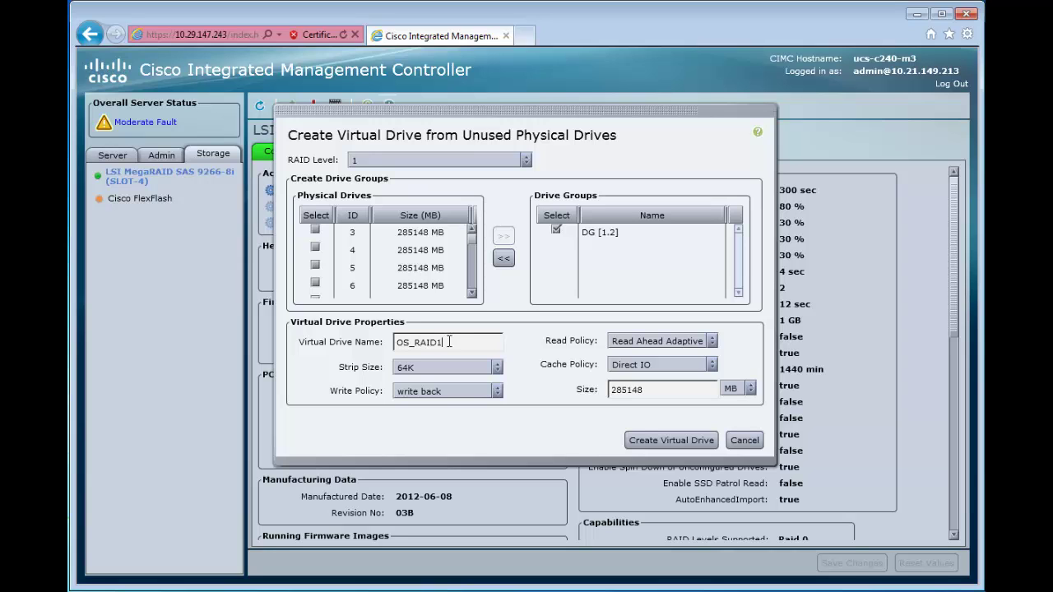
Create the OS_RAID1 virtual drive and make physical drive 3 a dedicated hot spare.
left_click(661, 443)
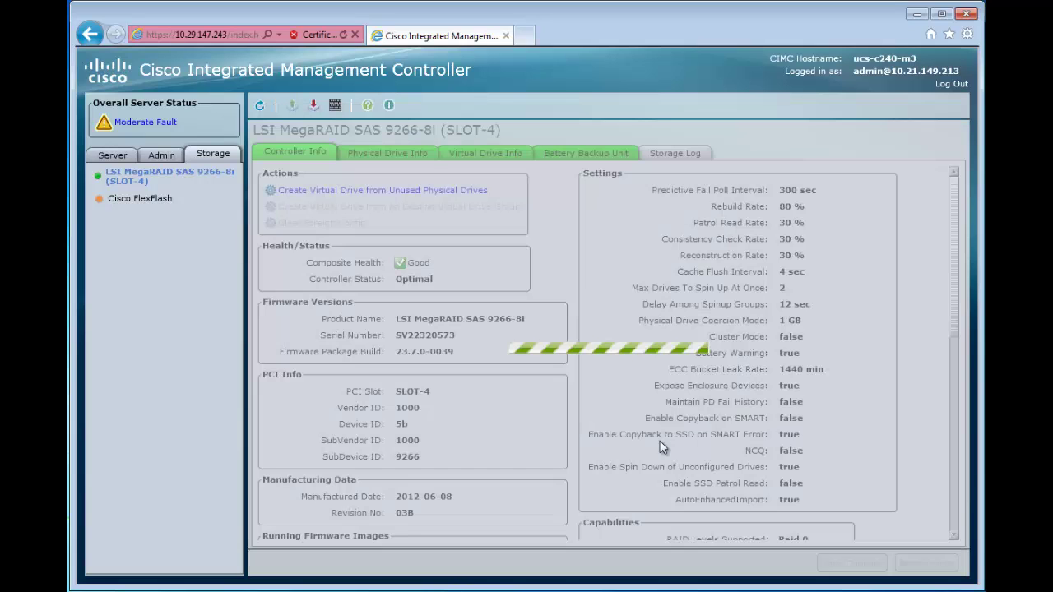
left_click(393, 155)
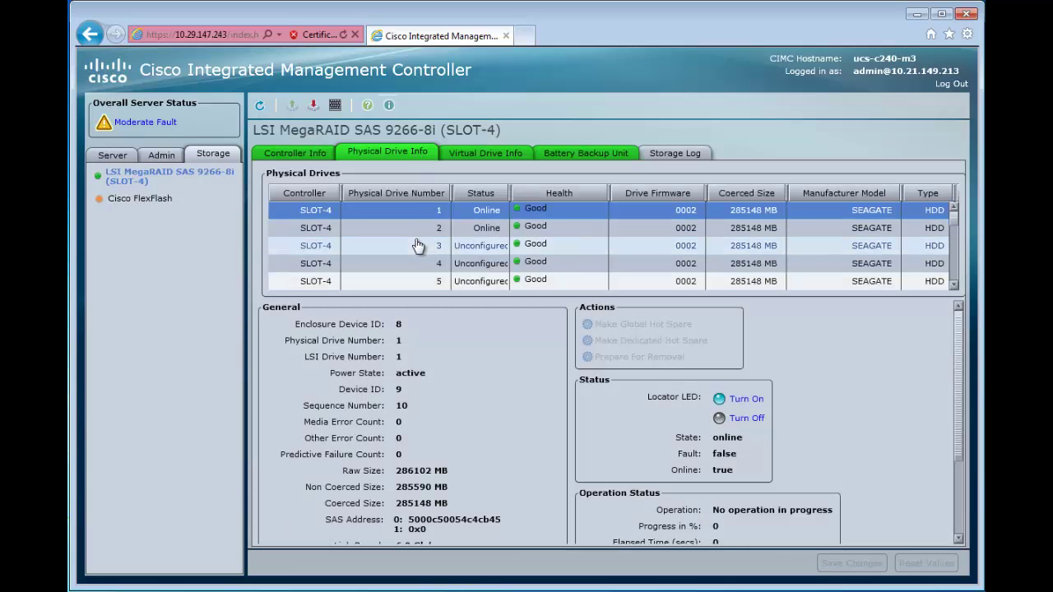
left_click(418, 245)
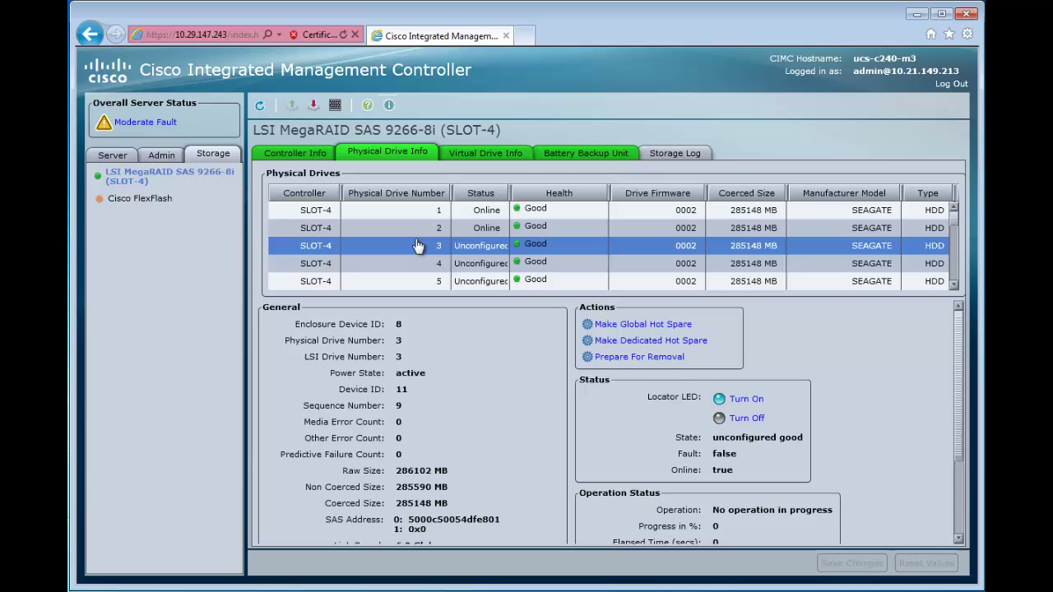
left_click(646, 342)
left_click(575, 319)
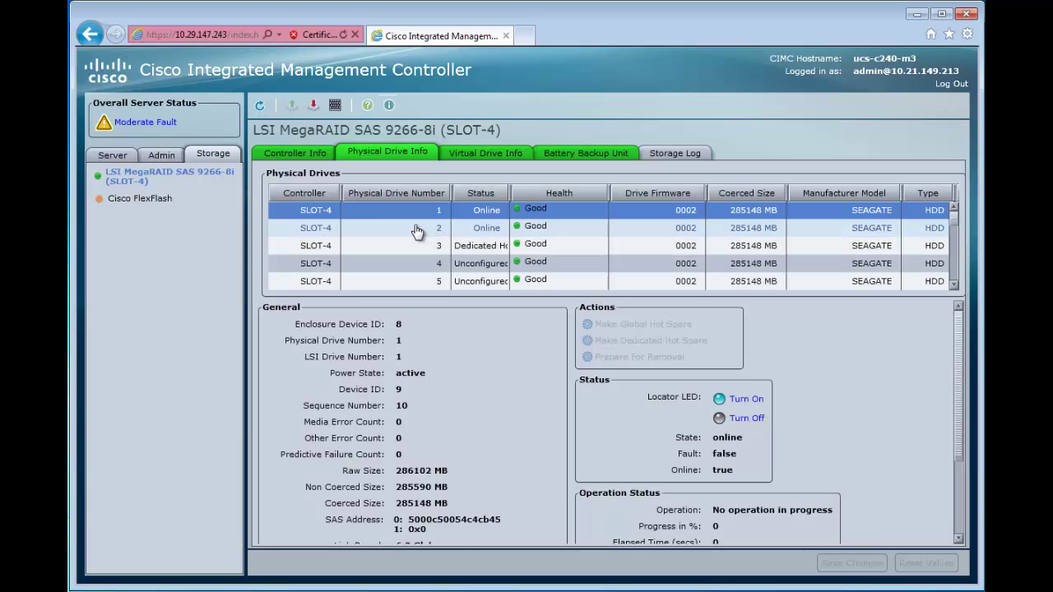
left_click(300, 154)
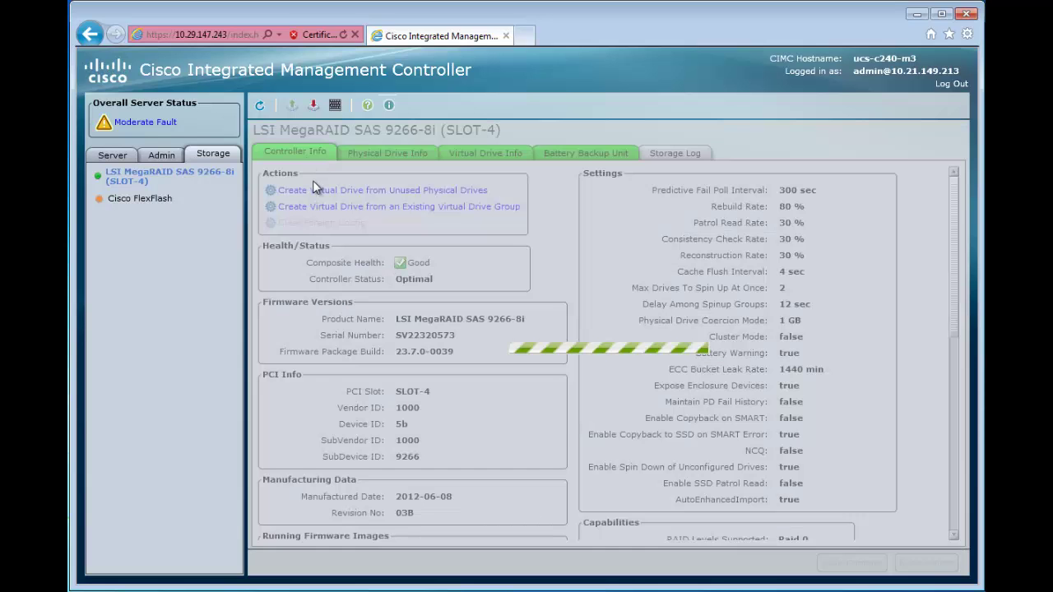
Start a RAID 50 virtual drive with drive groups DG [4.5.6] and DG [7.8.9].
left_click(317, 190)
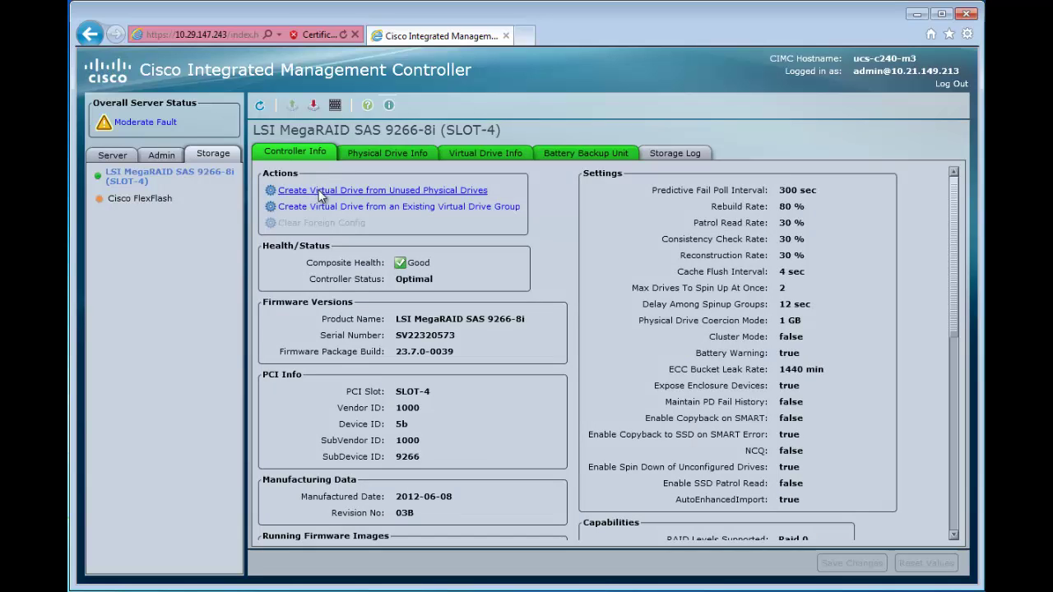
left_click(414, 160)
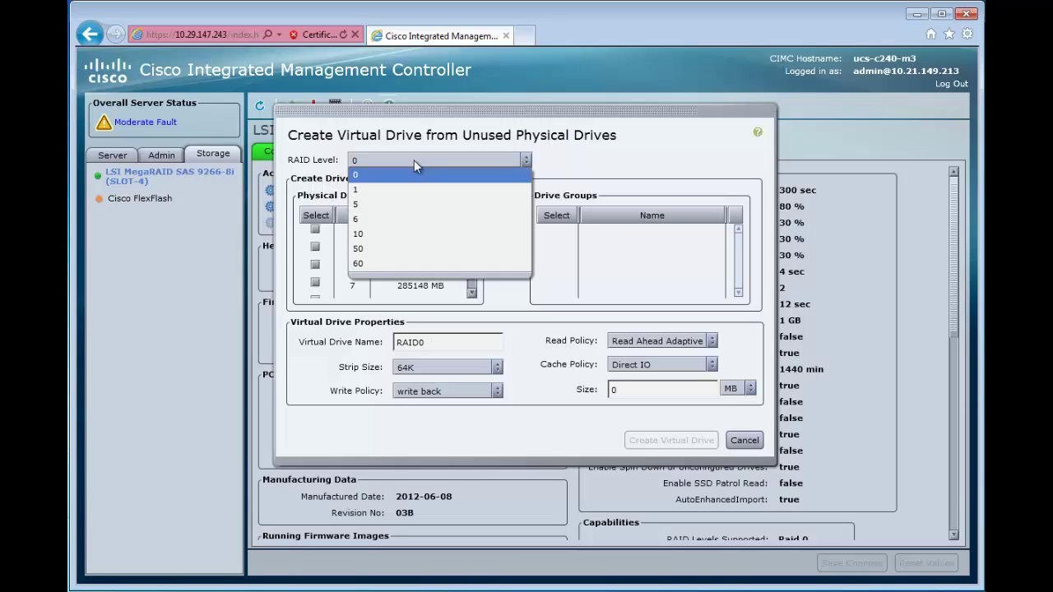
left_click(383, 248)
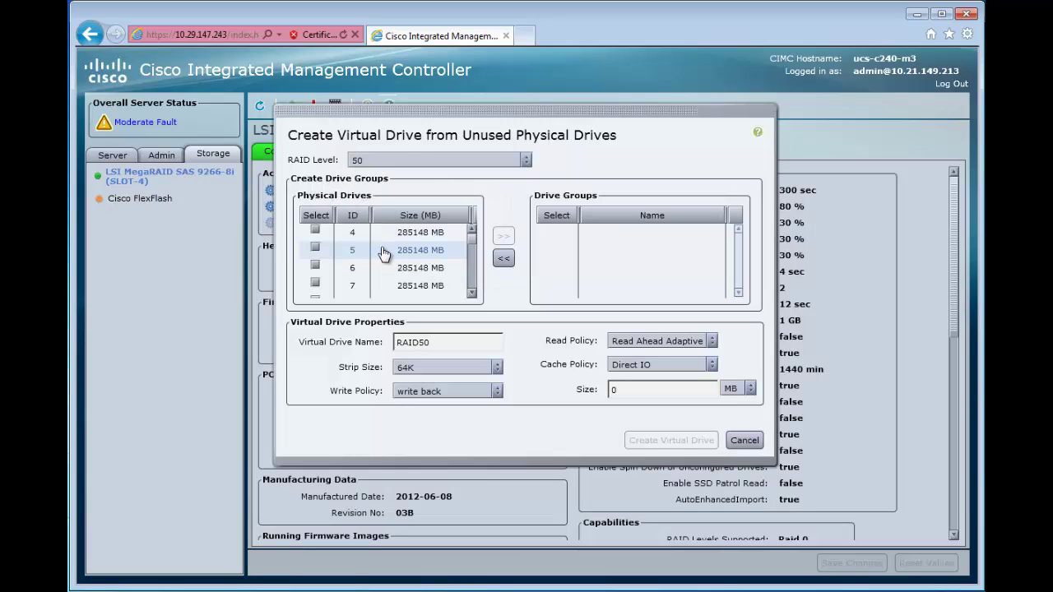
left_click(317, 232)
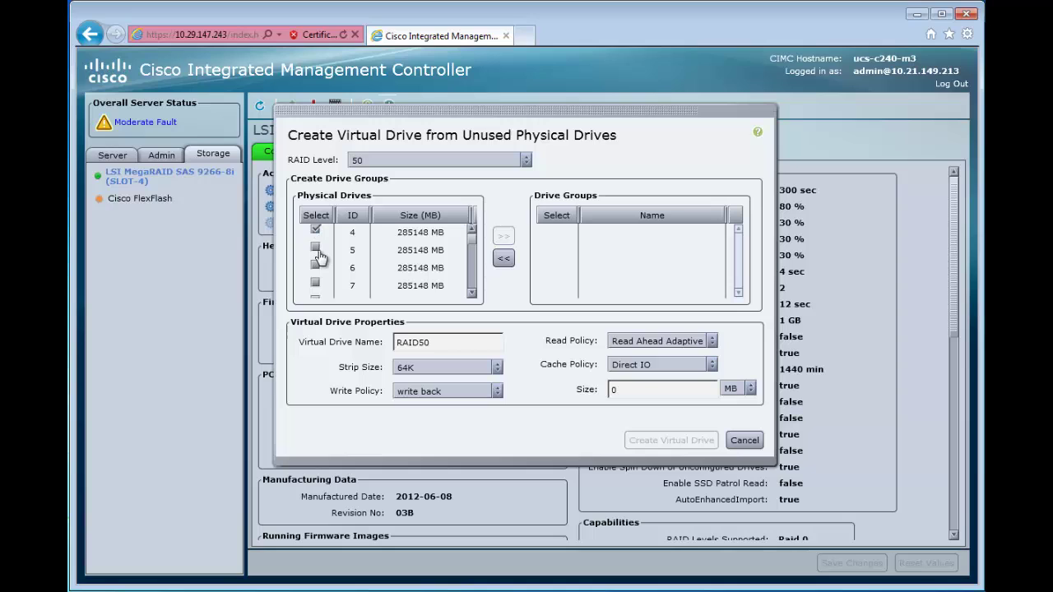
left_click(318, 249)
left_click(315, 267)
left_click(503, 236)
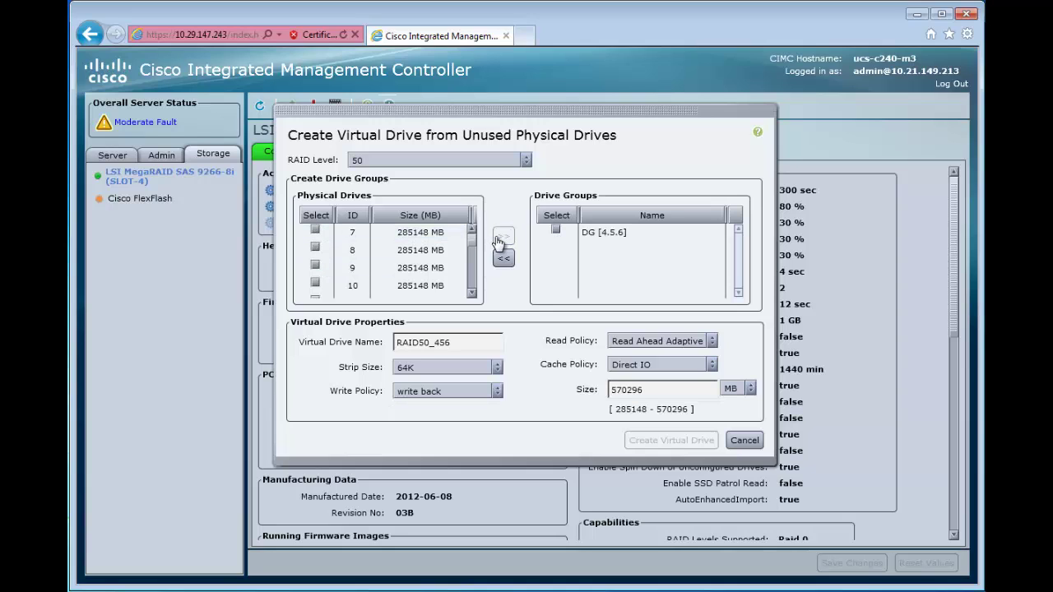
left_click(315, 230)
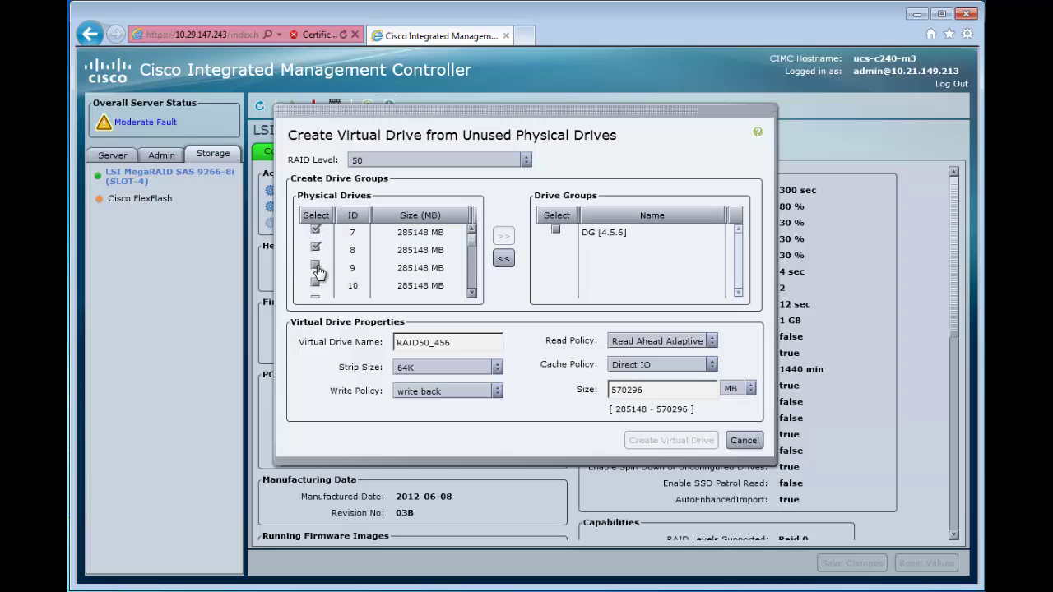
left_click(315, 267)
left_click(502, 236)
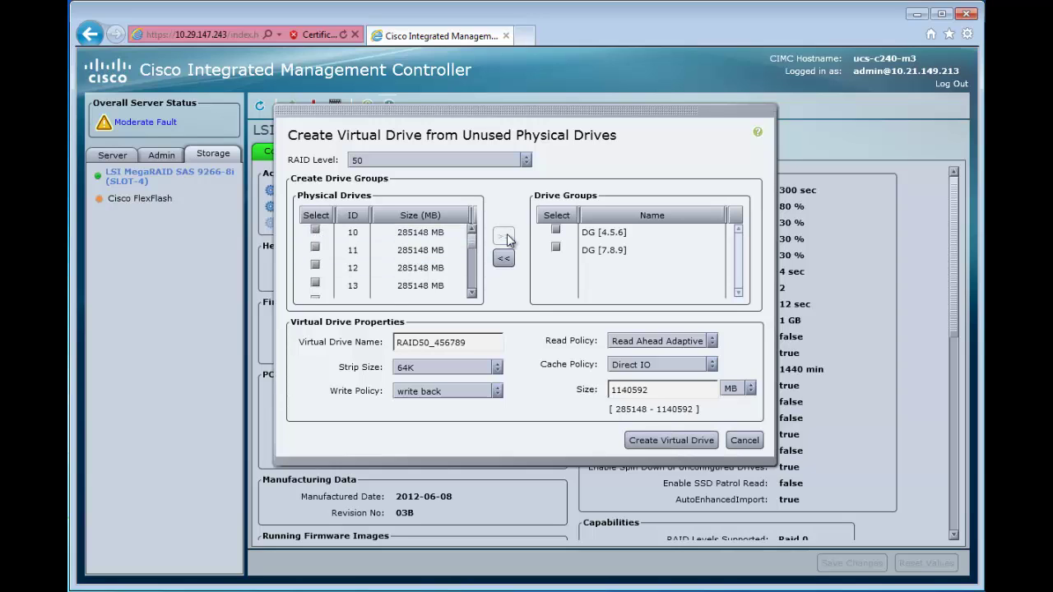
Add drive group DG [10.11.12], include all three groups, and create it as Data_RAID50.
left_click(313, 232)
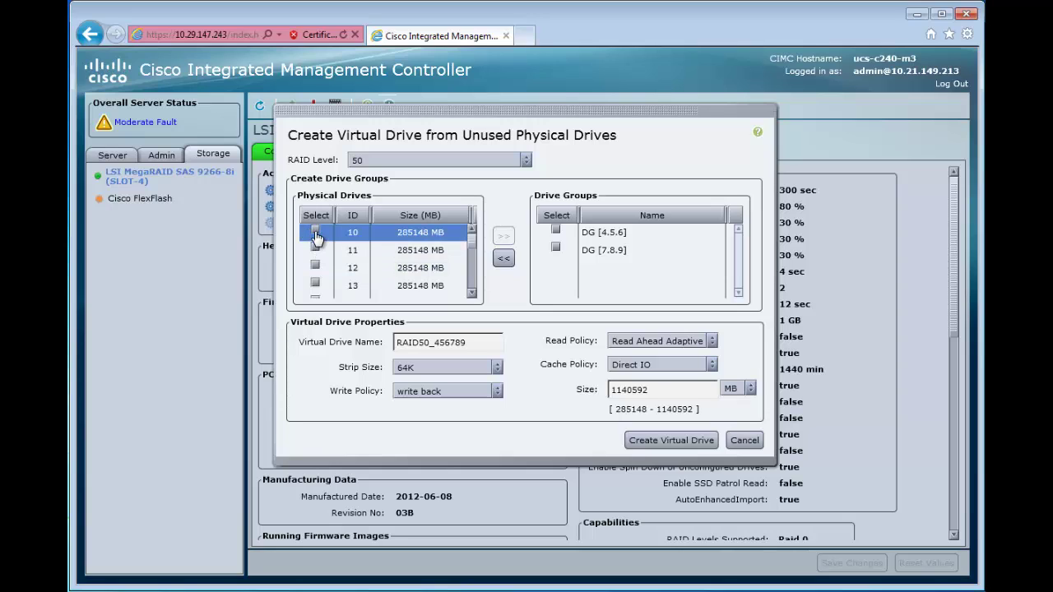
left_click(315, 247)
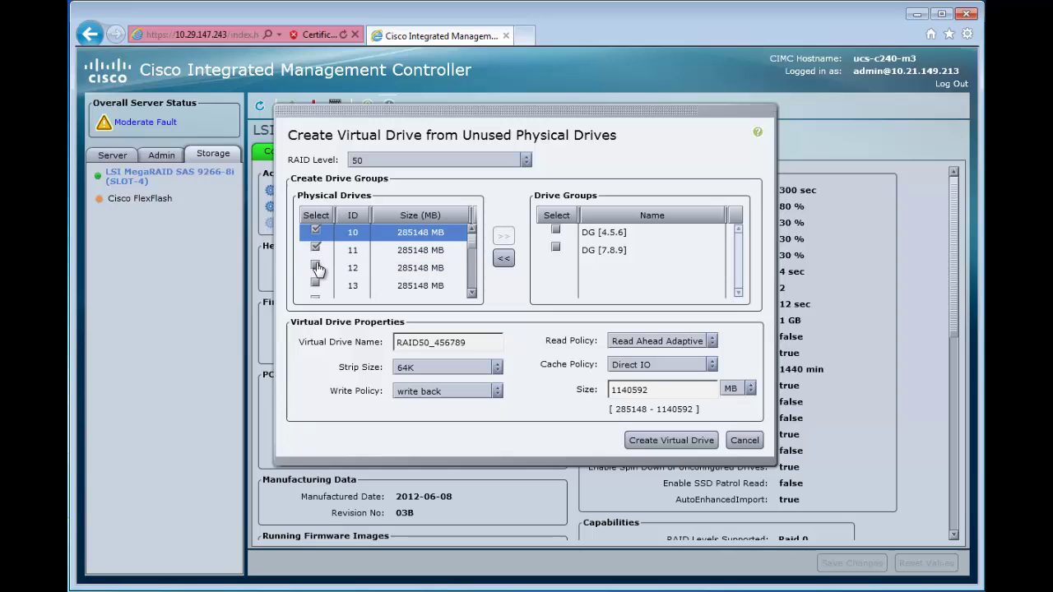
left_click(315, 264)
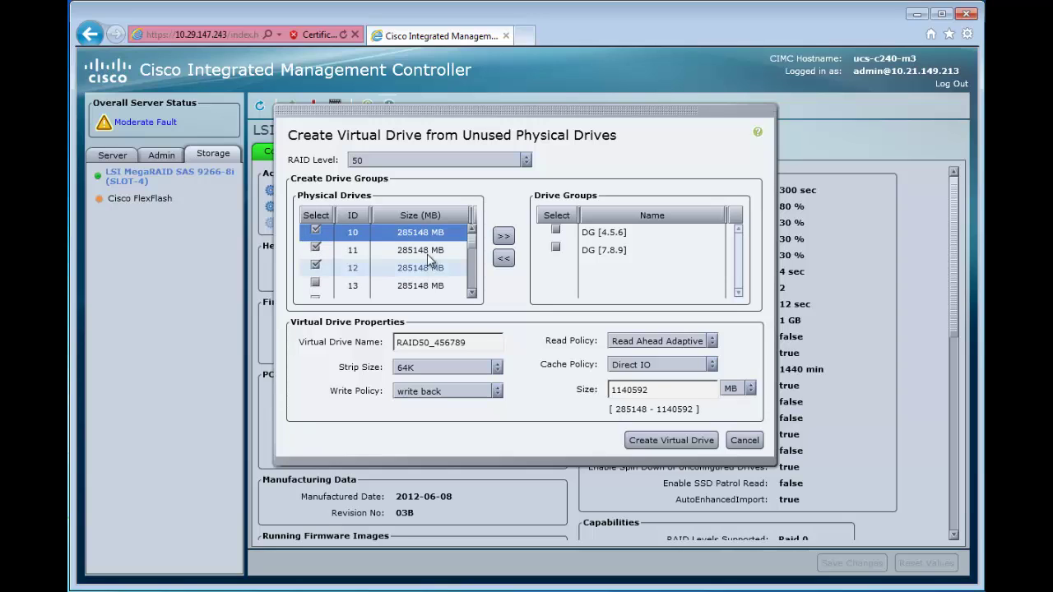
left_click(502, 237)
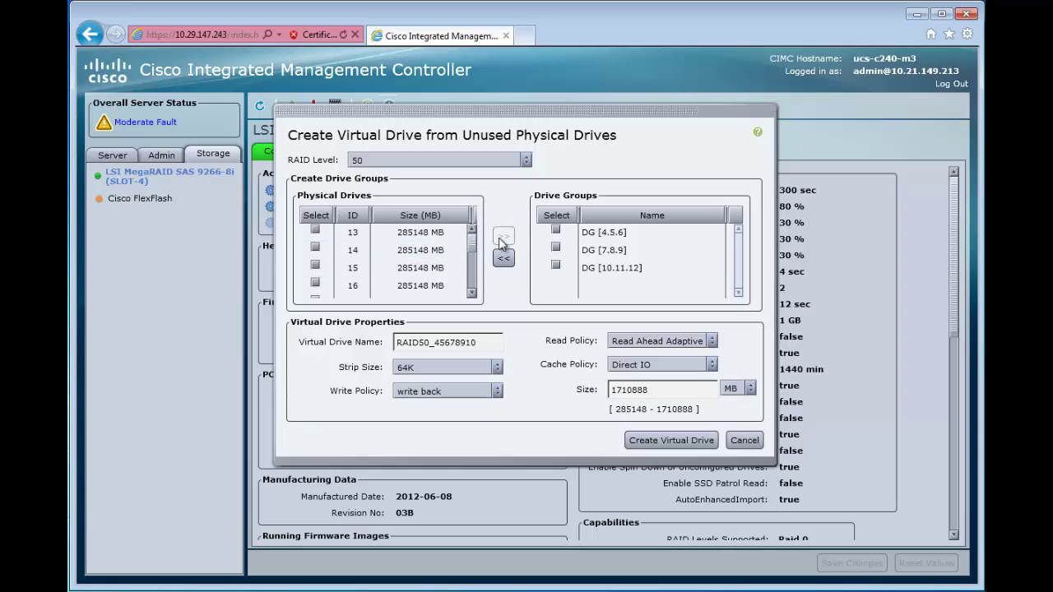
left_click(556, 230)
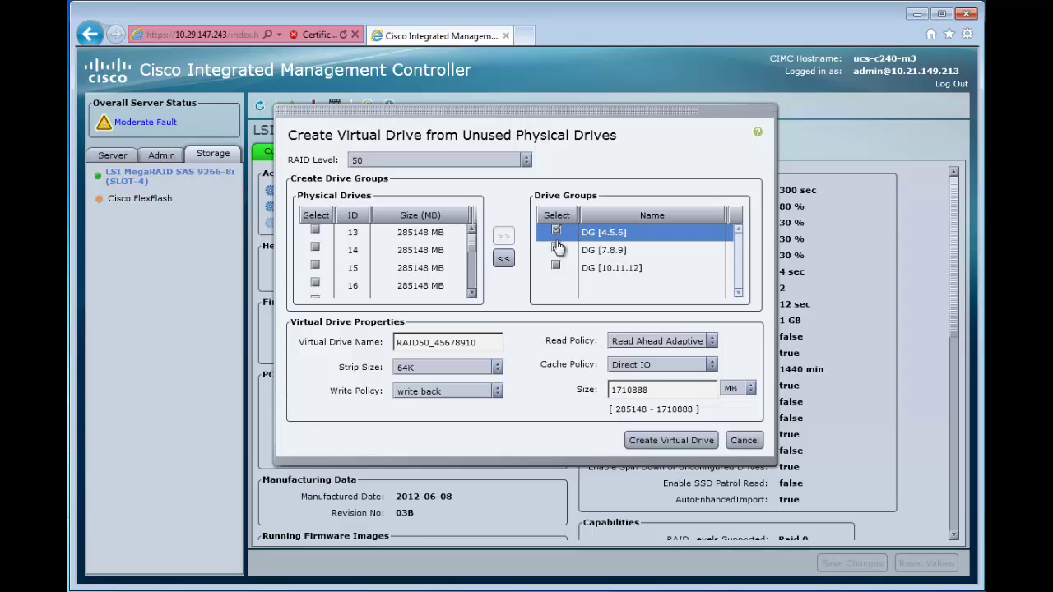
left_click(556, 247)
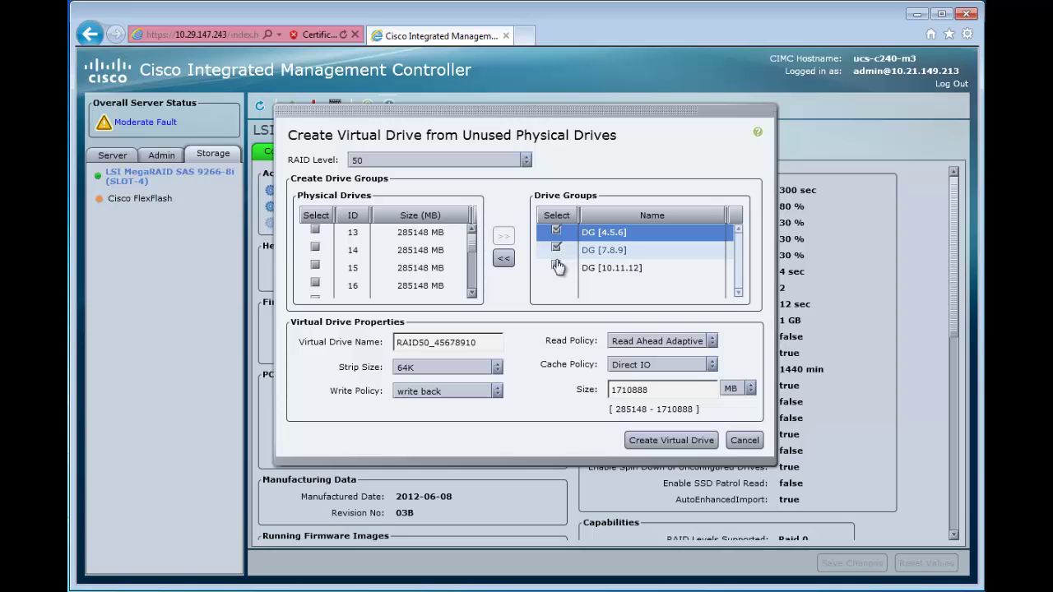
left_click(556, 264)
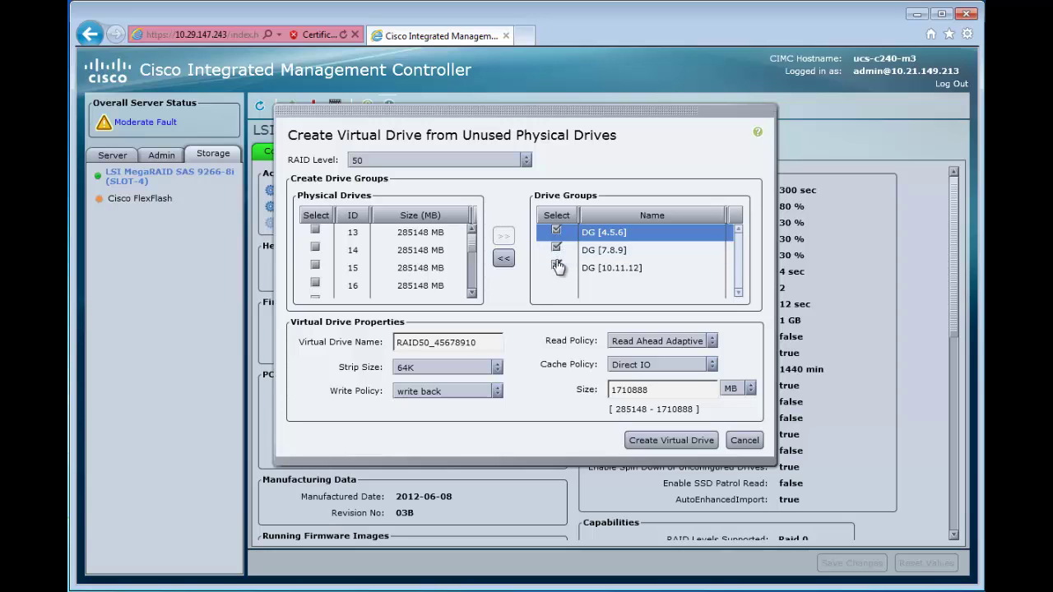
double_click(491, 338)
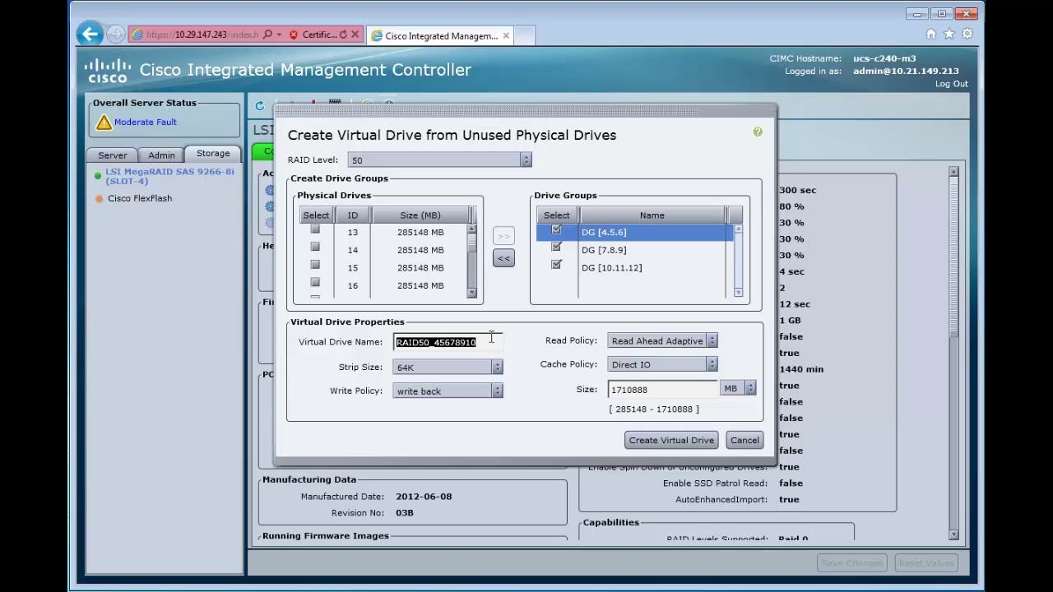
type("Da")
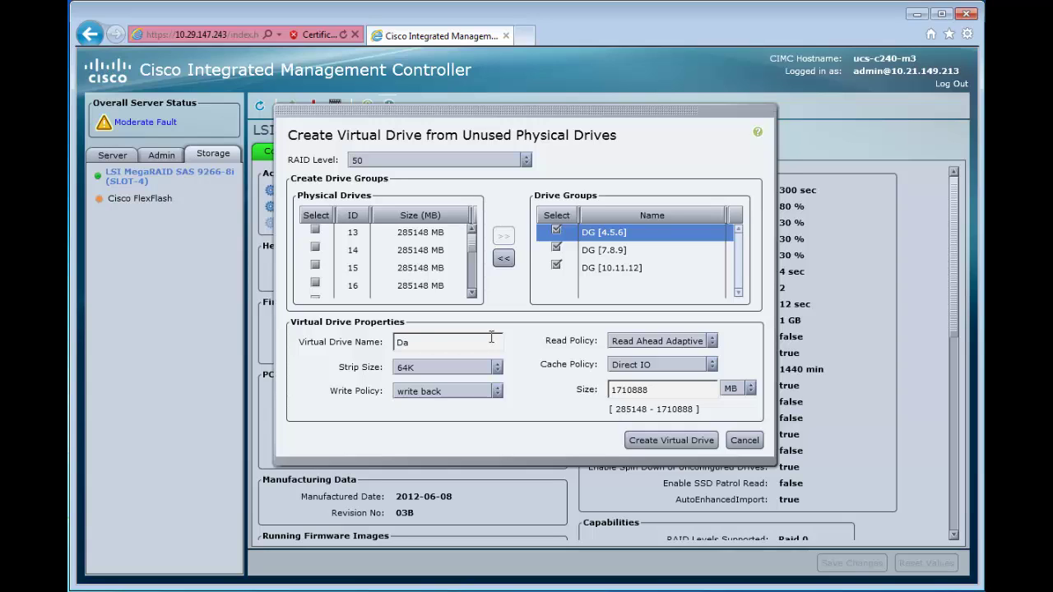
type("ta_RAID50")
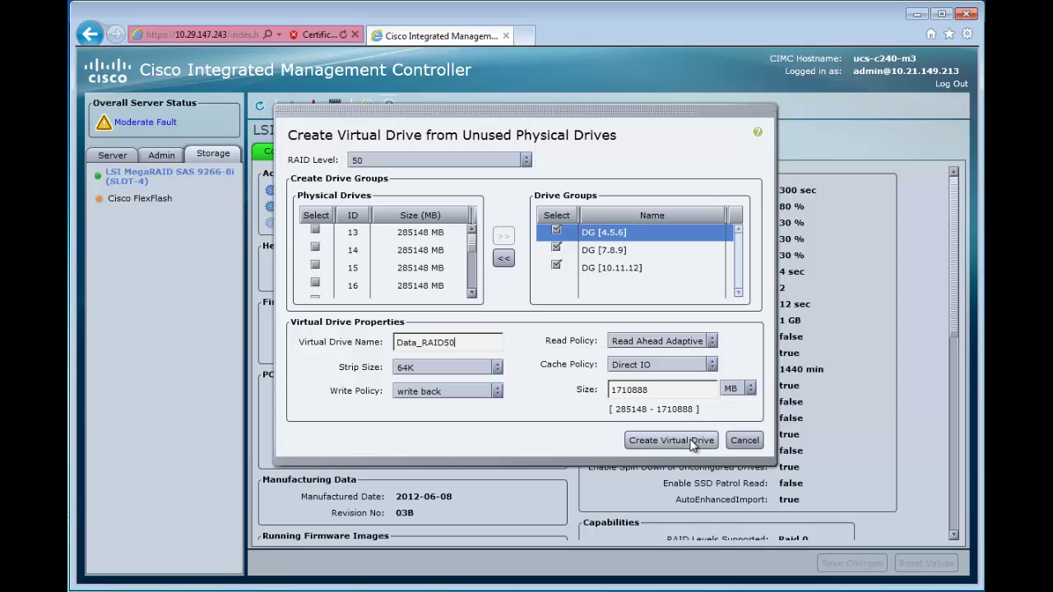
left_click(692, 442)
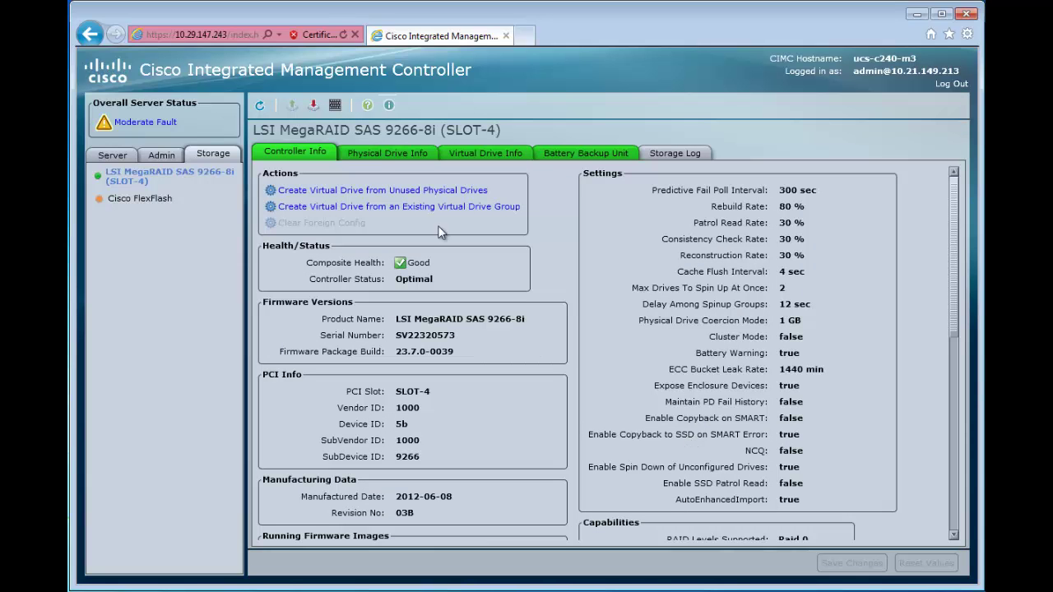
Make physical drives 13 and 14 global hot spares and sort the drive list by status.
left_click(504, 156)
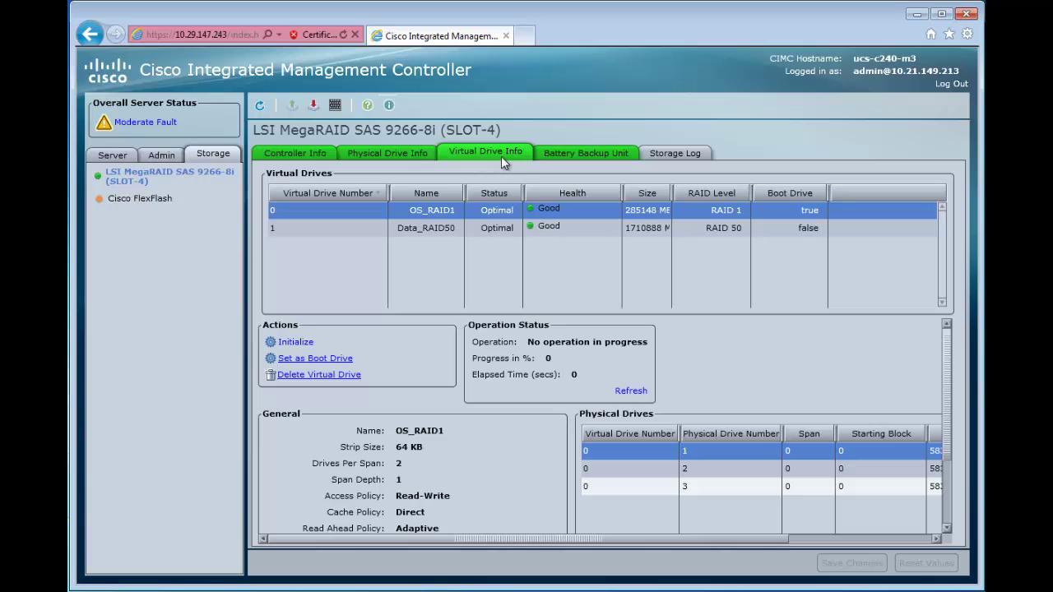
left_click(403, 151)
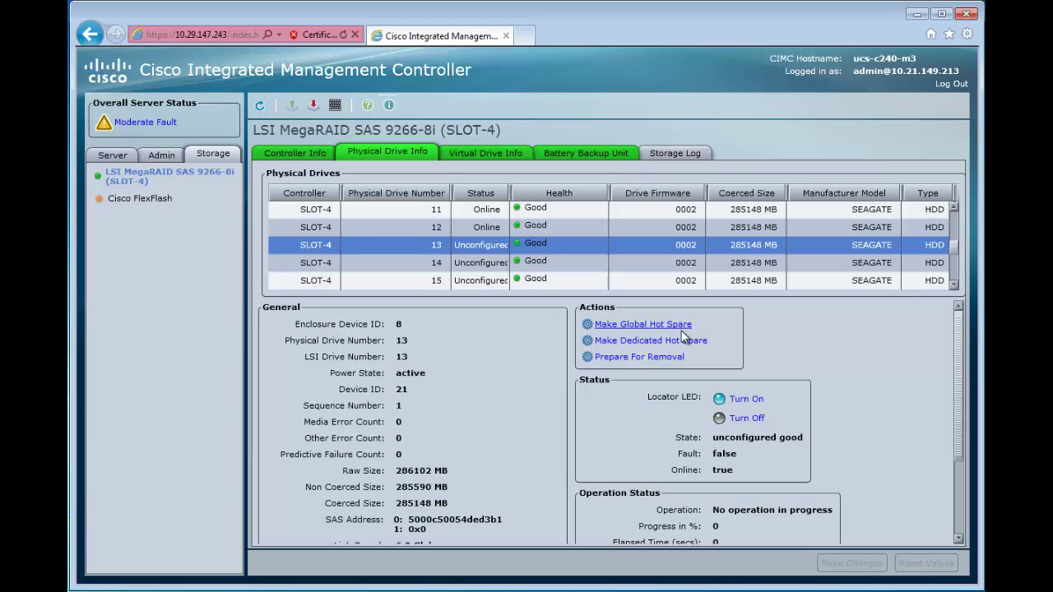
left_click(681, 330)
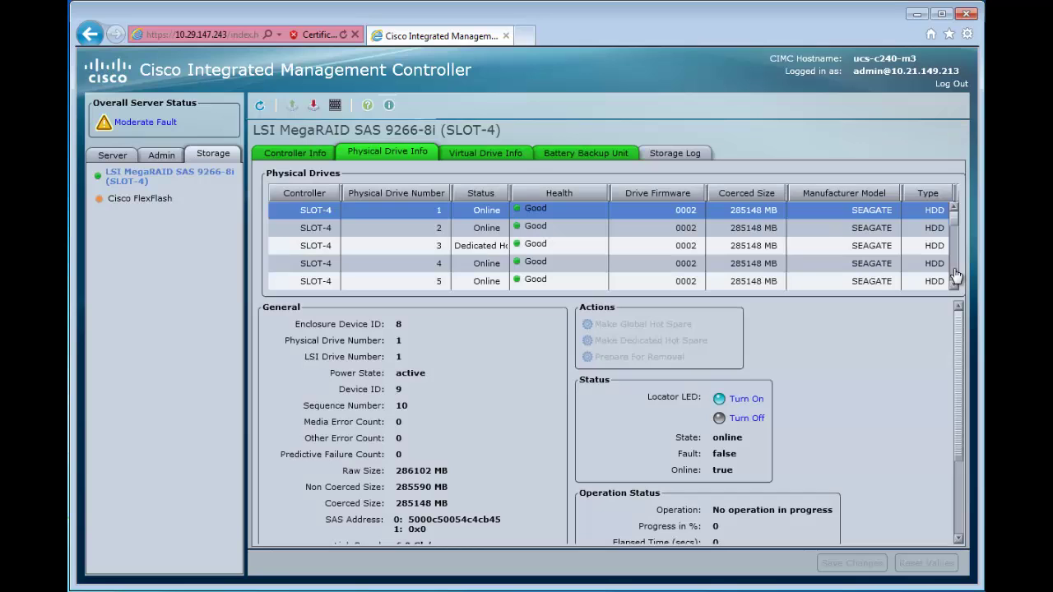
scroll(954, 275, "down", 5)
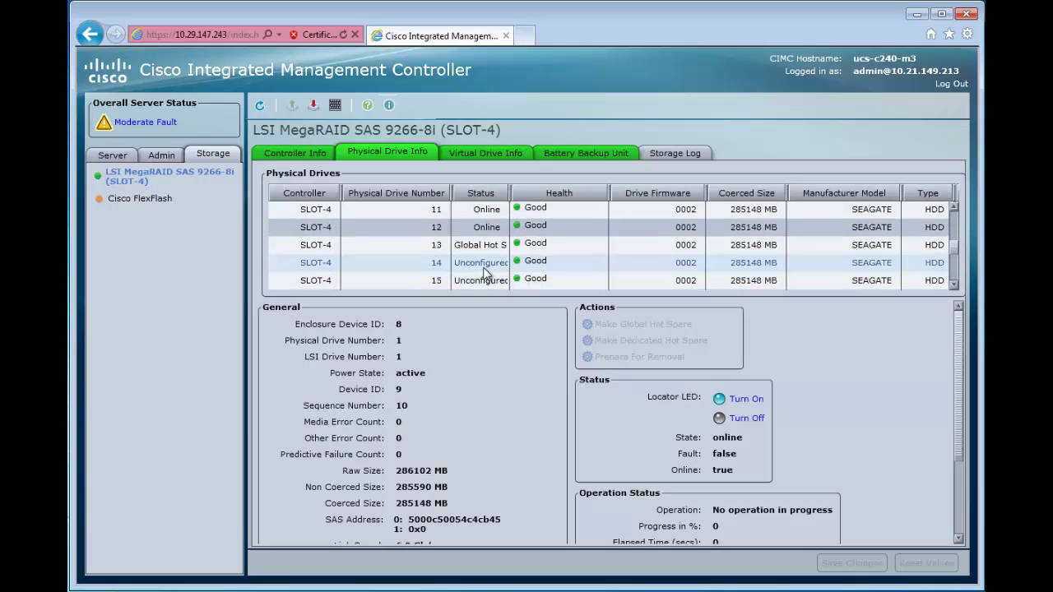
left_click(485, 264)
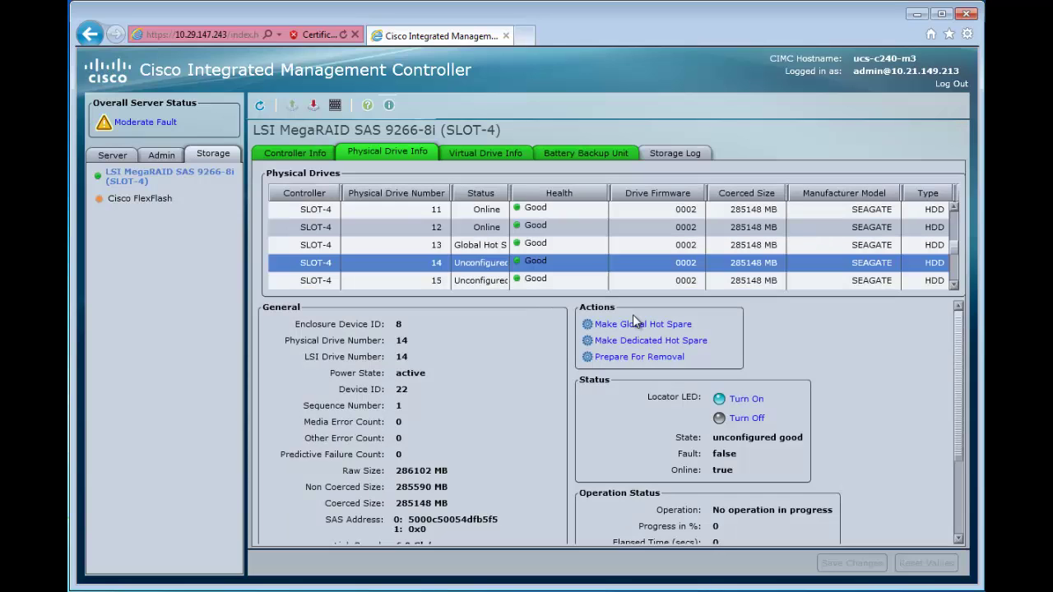
left_click(636, 329)
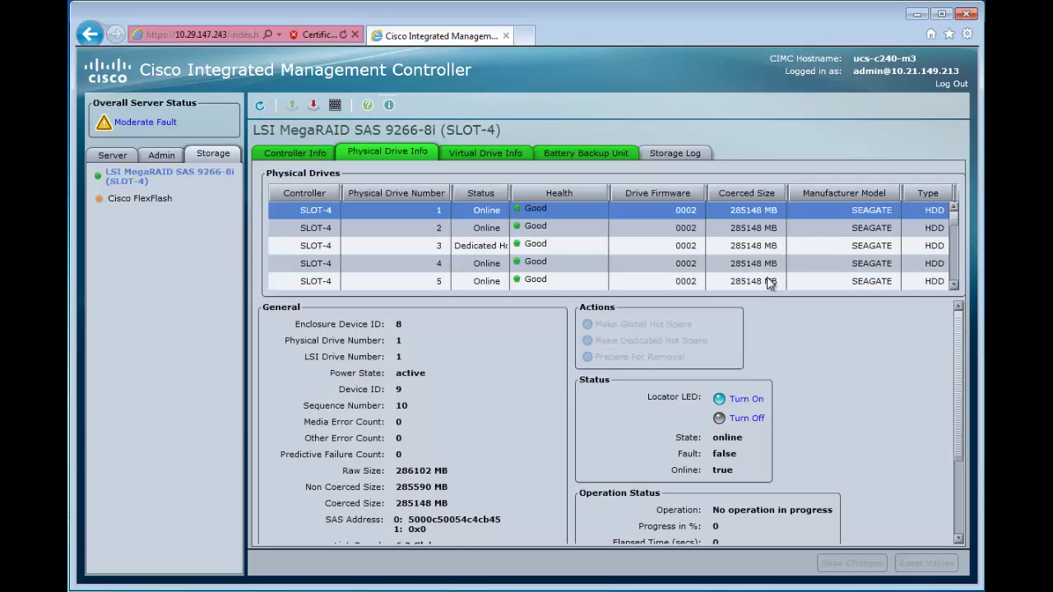
left_click(474, 194)
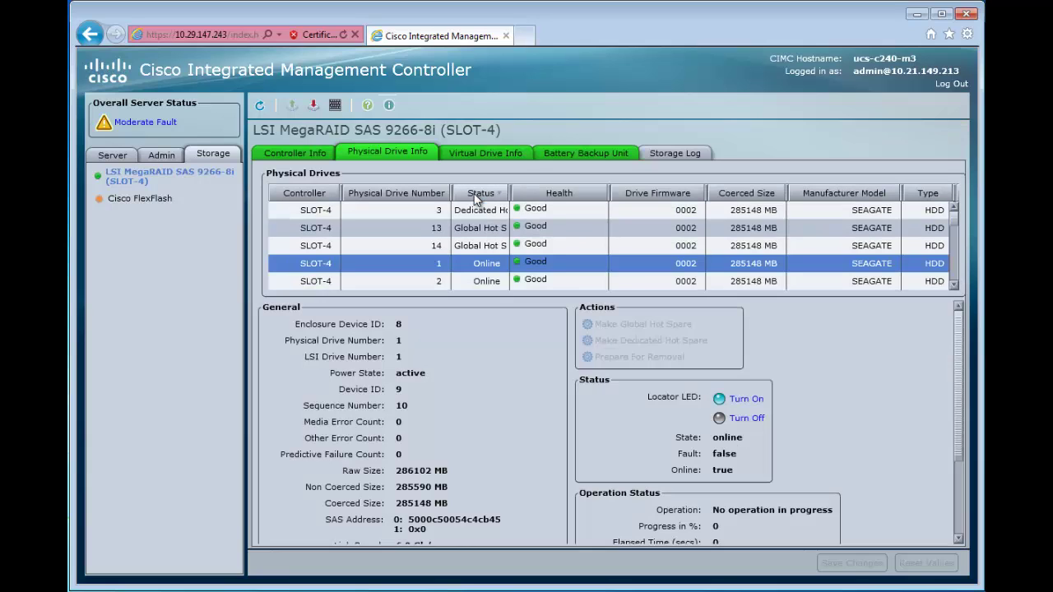
left_click(477, 194)
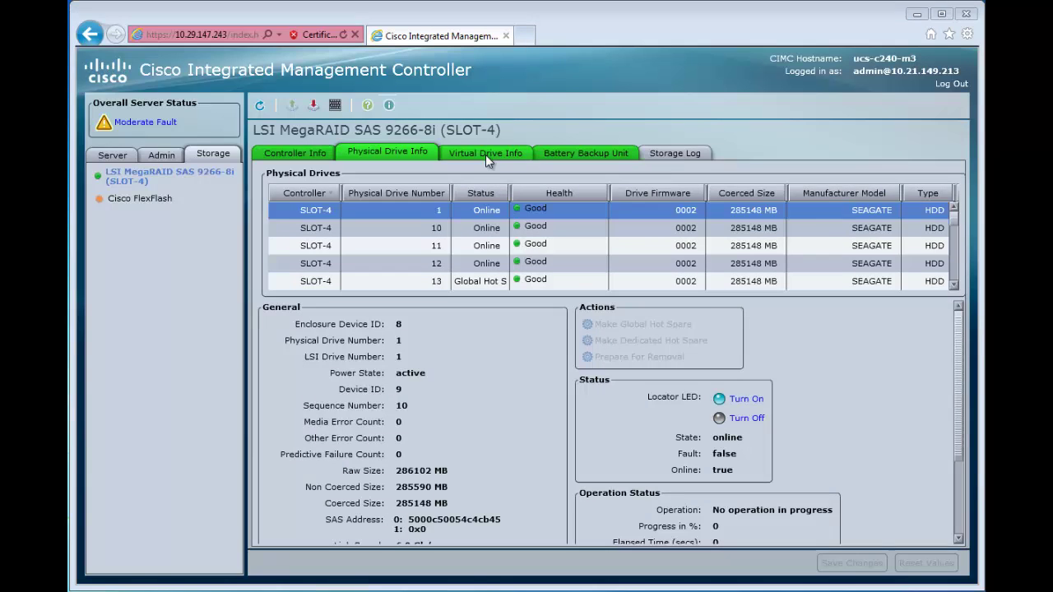
Fast-initialize the OS_RAID1 virtual drive.
left_click(485, 155)
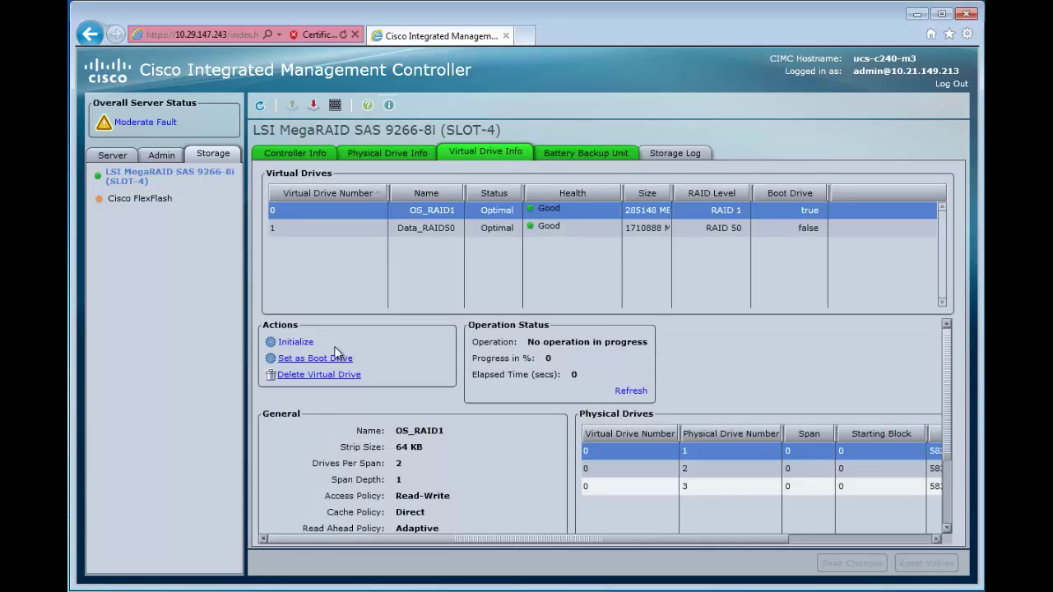
left_click(301, 343)
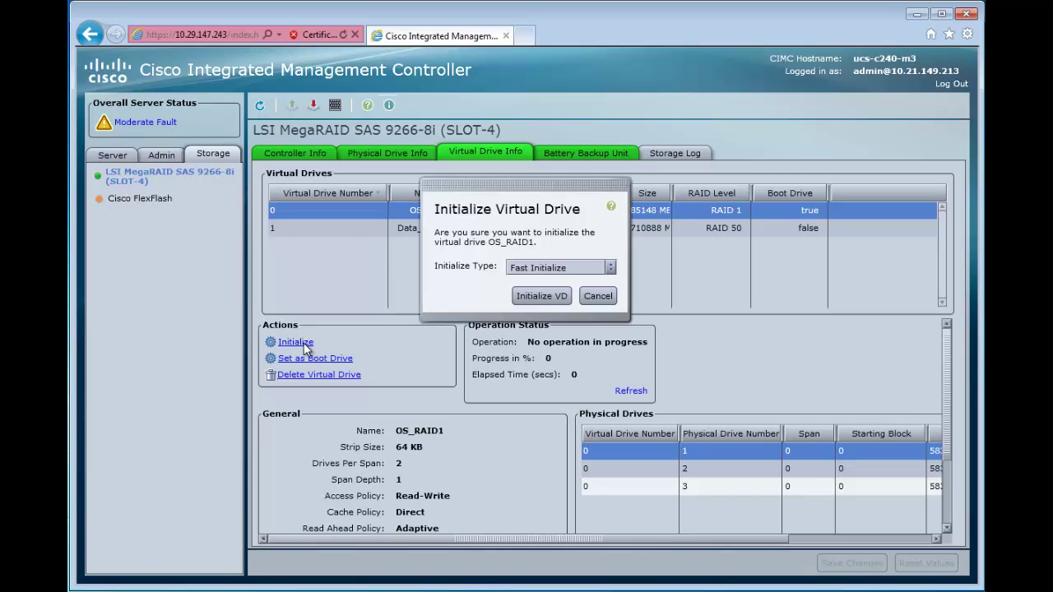
left_click(543, 296)
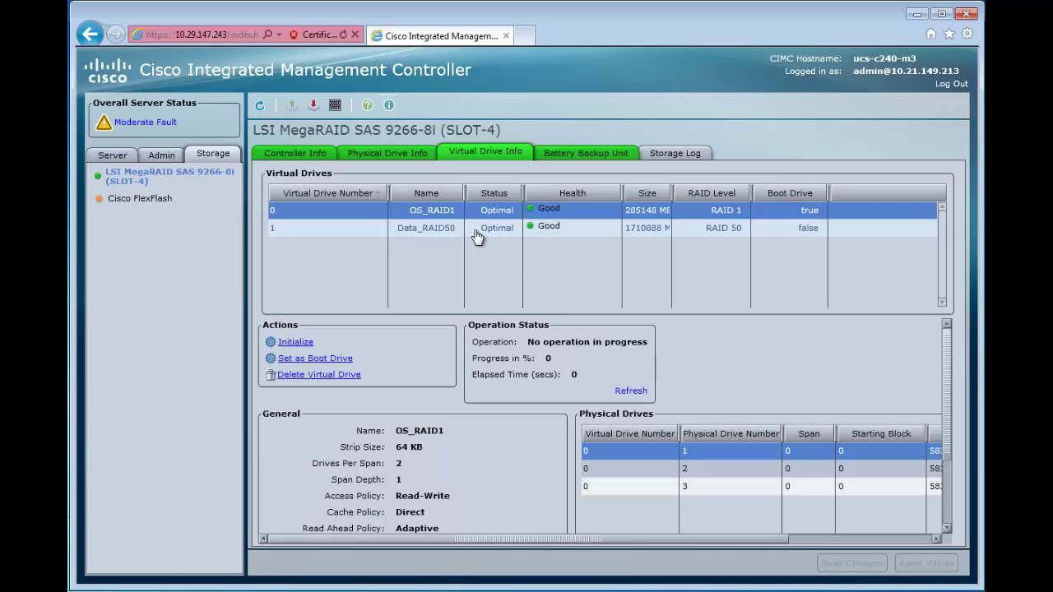
Review Data_RAID50's details and initialize that virtual drive too.
left_click(547, 229)
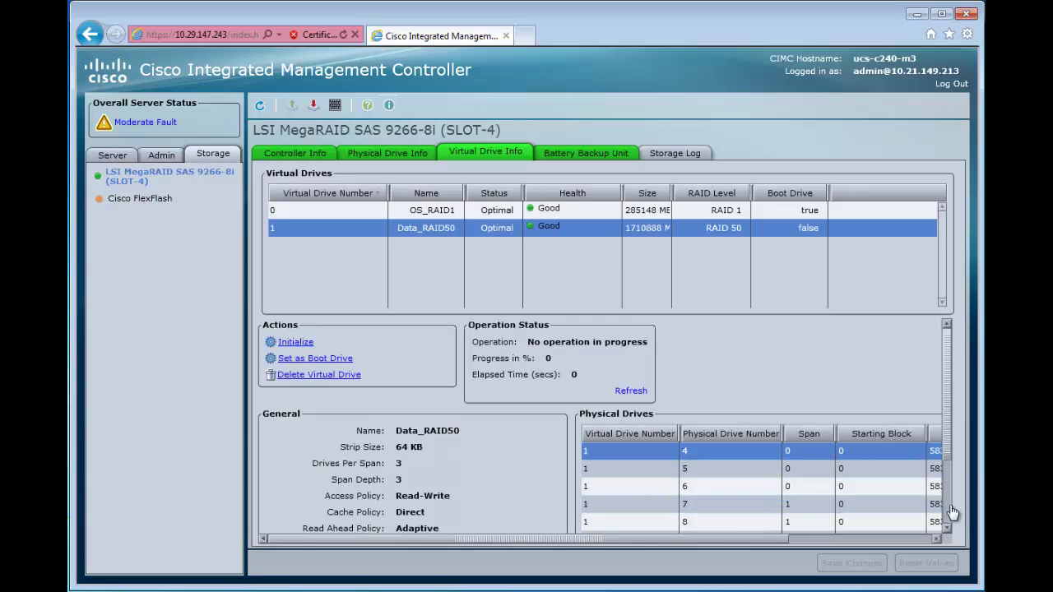
left_click(947, 513)
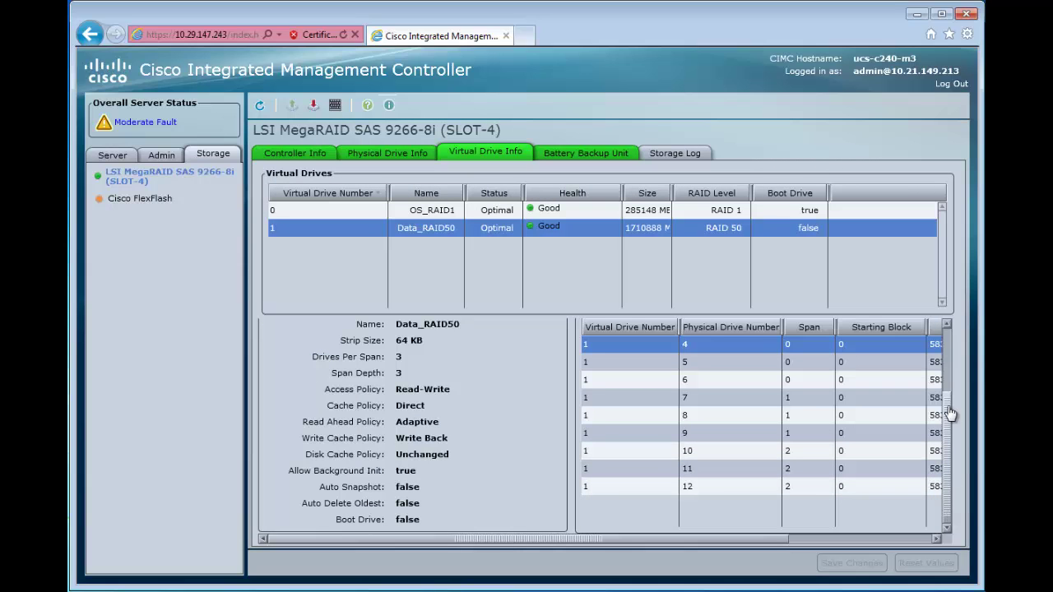
left_click(949, 384)
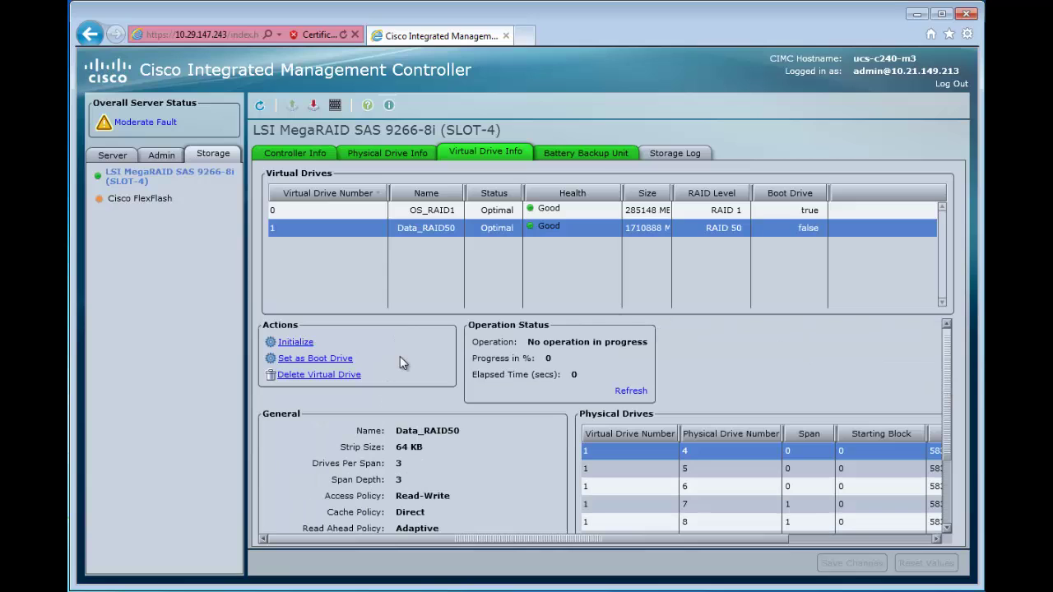
left_click(294, 343)
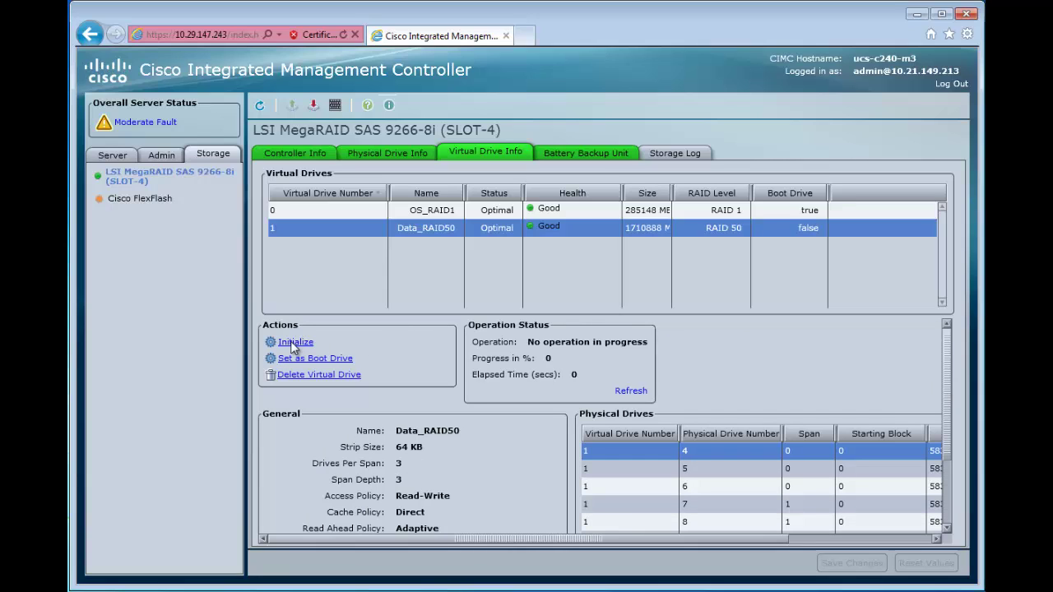
left_click(552, 297)
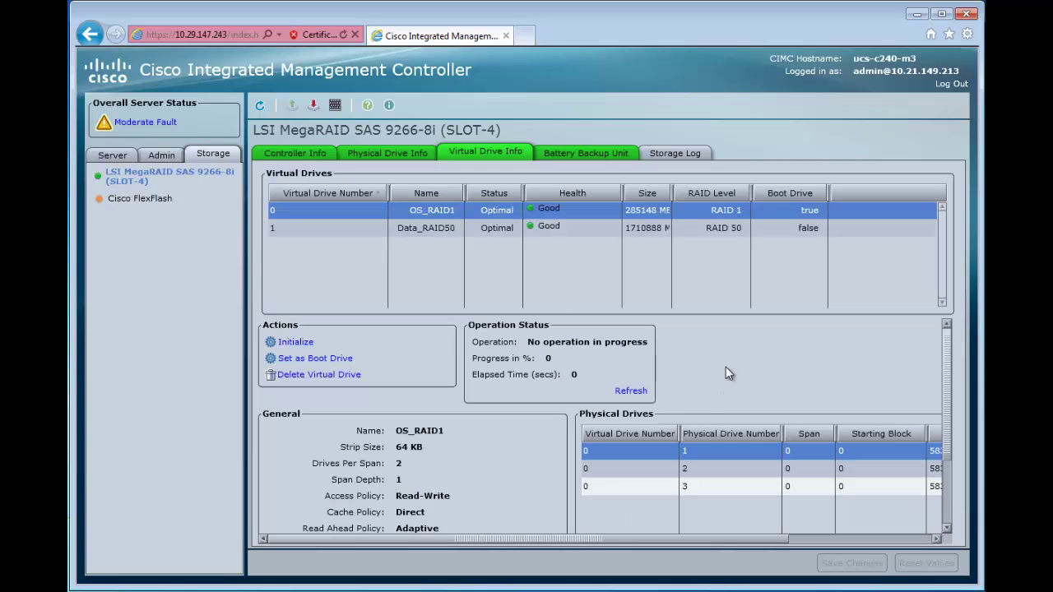
Launch the KVM console from the Server summary and confirm a server power cycle.
left_click(123, 158)
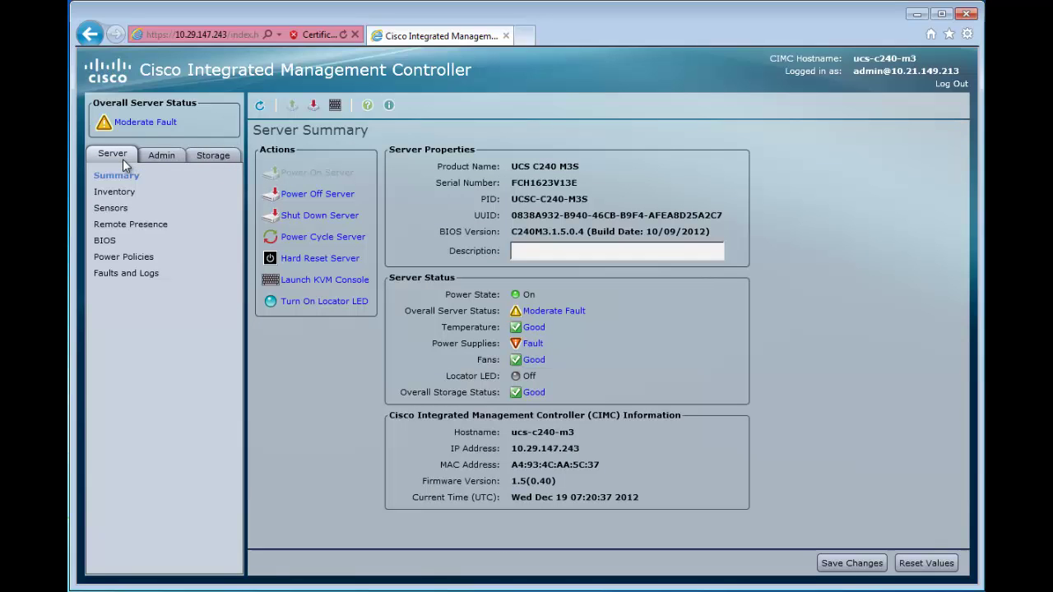
left_click(297, 280)
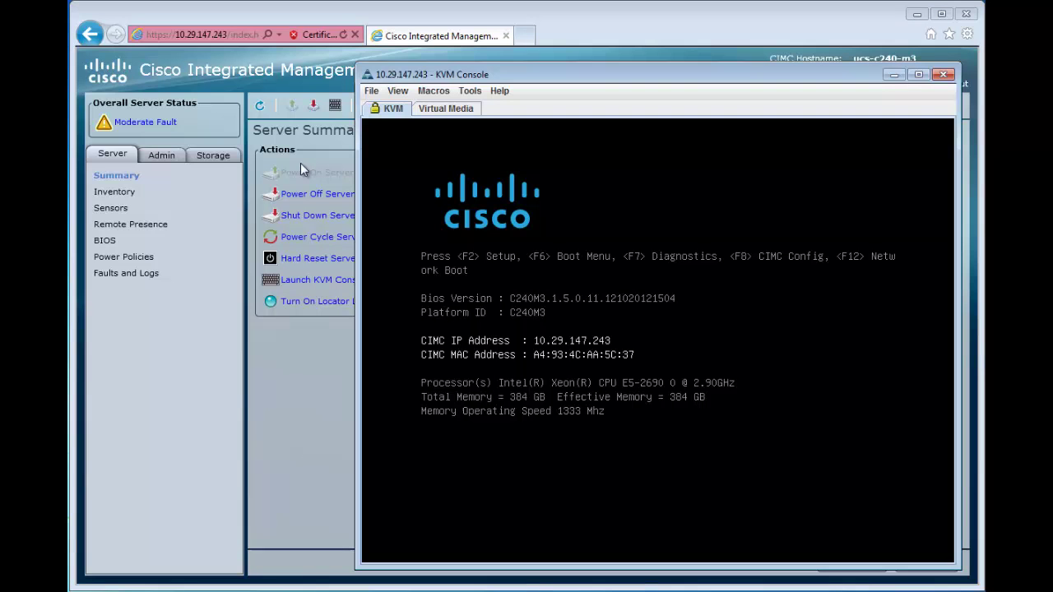
left_click(301, 234)
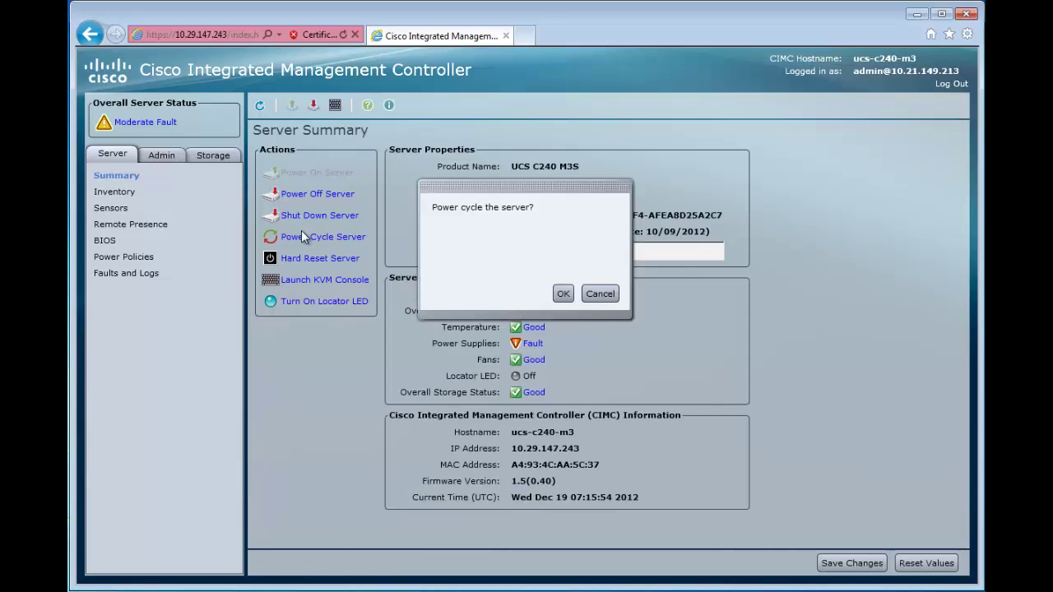
left_click(563, 294)
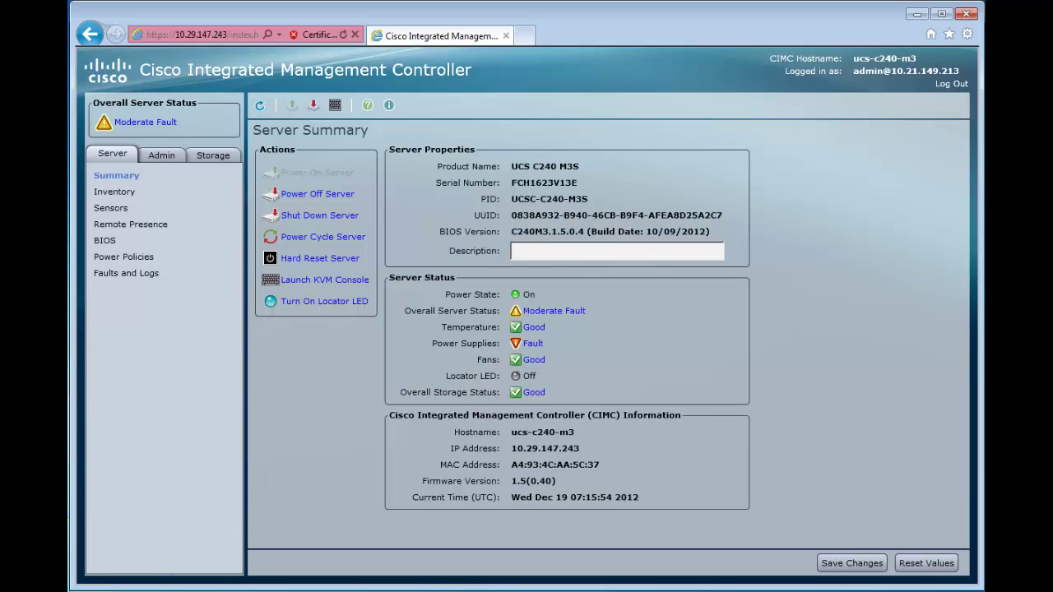
In the KVM console, enter the boot selection menu with F6 and confirm two virtual drives are found.
key("alt+Tab")
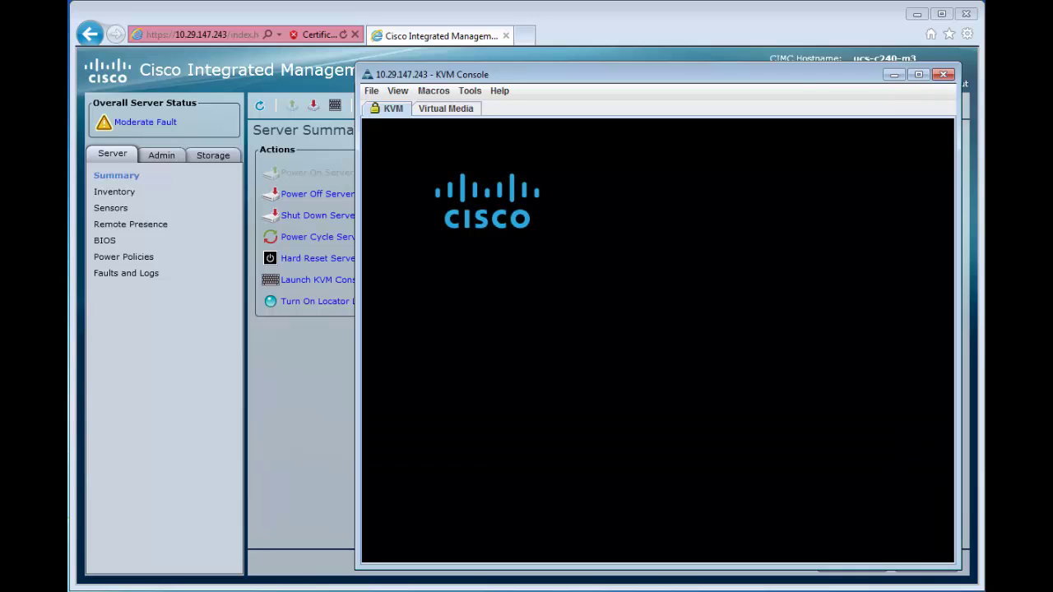
key("F6")
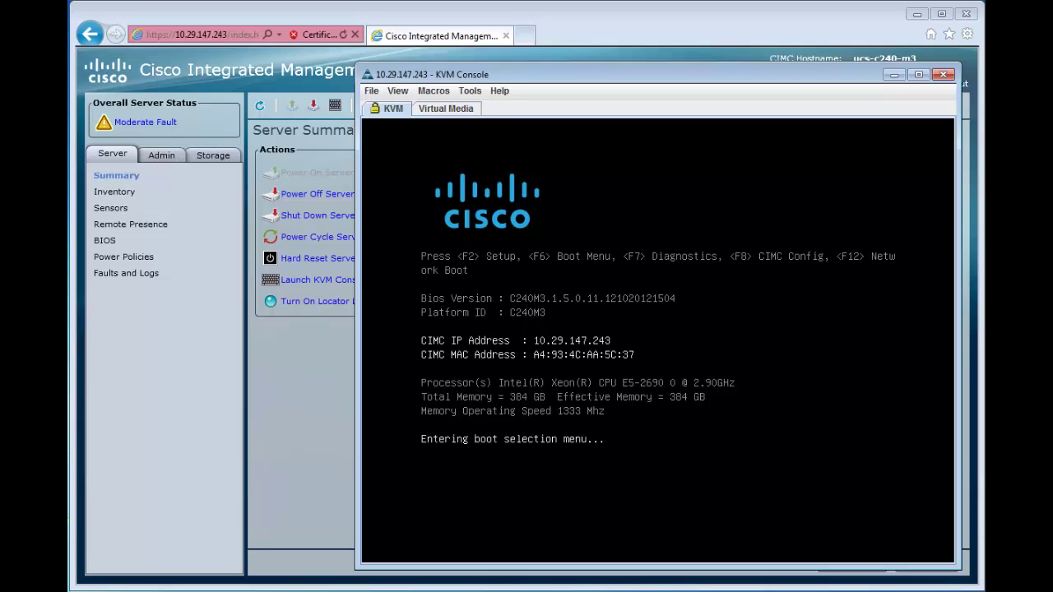